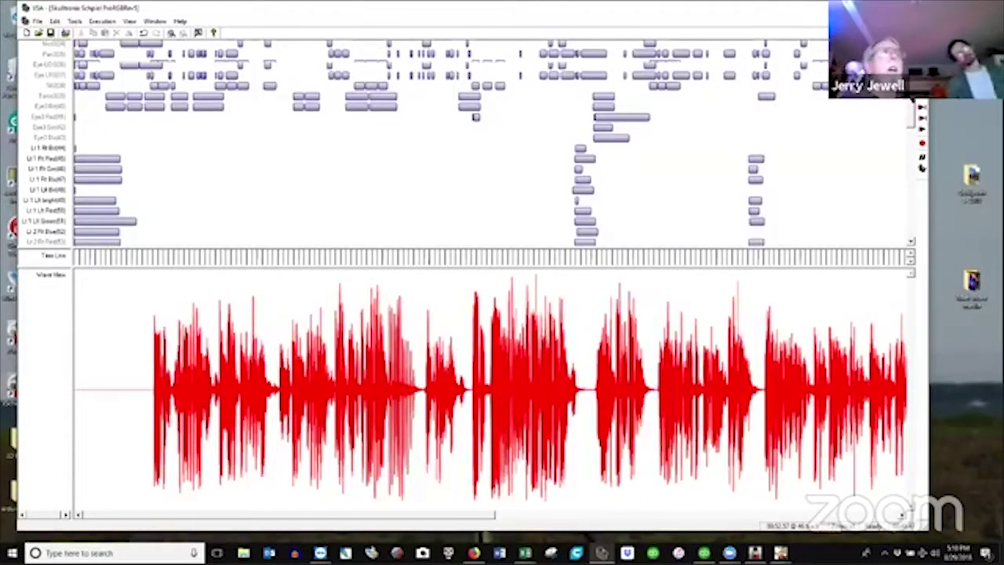
Try to set the stop position of the Jaw event starting at 00:24.02 to 750 by capturing it from the position dial
{"action": "scroll", "coordinate": [157, 71], "scroll_direction": "up", "scroll_amount": 3}
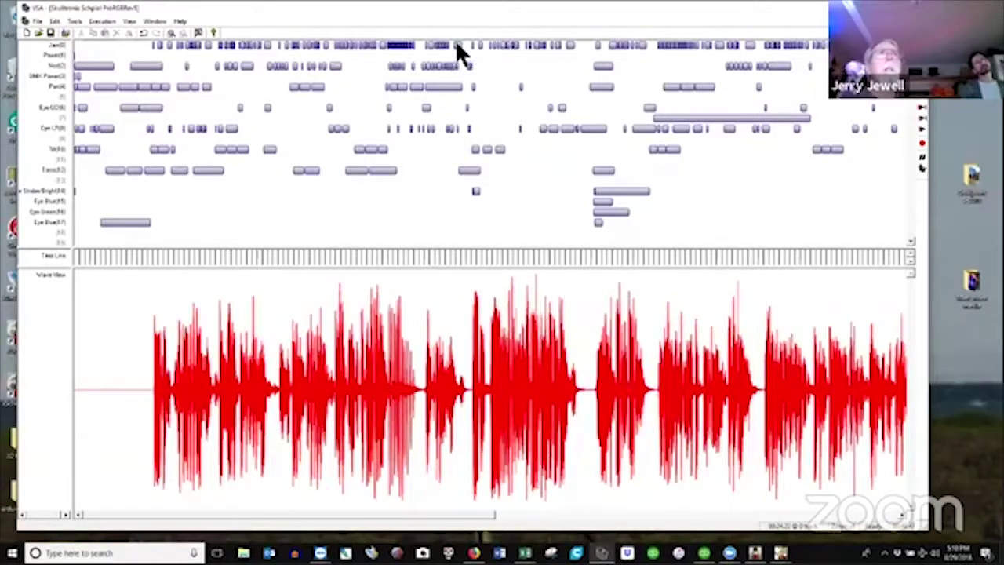
{"action": "double_click", "coordinate": [446, 336]}
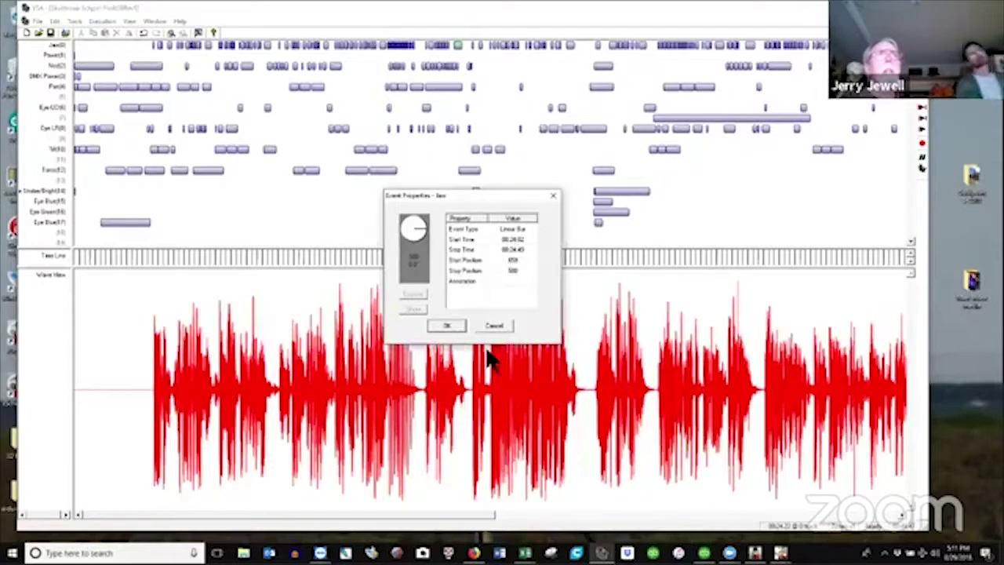
{"action": "left_click", "coordinate": [514, 269]}
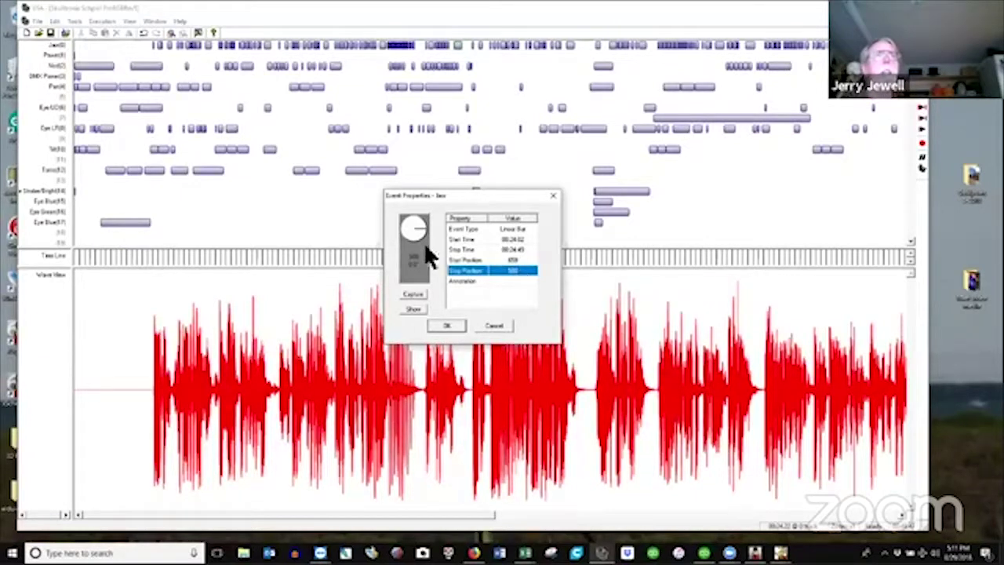
{"action": "left_click", "coordinate": [406, 221]}
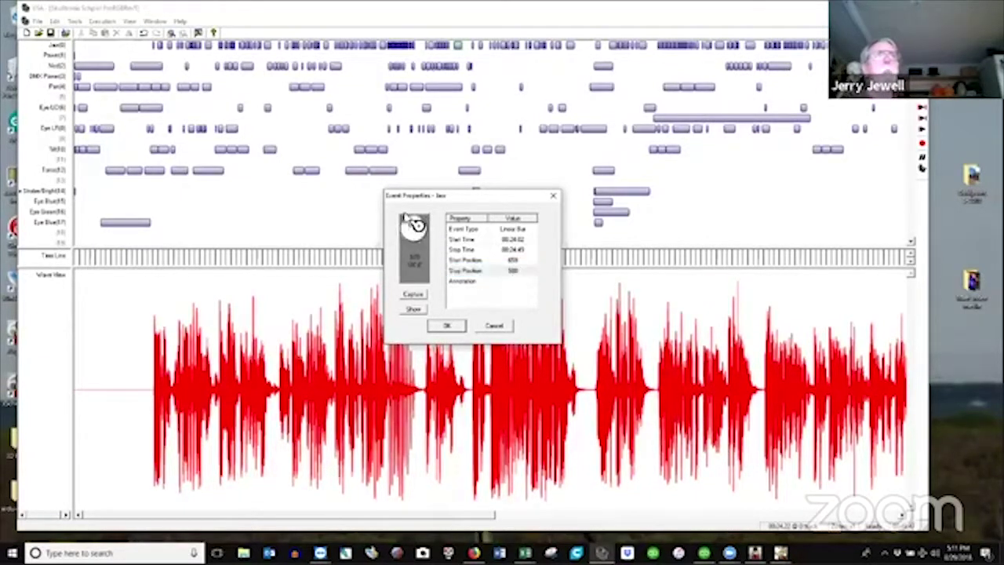
{"action": "left_click", "coordinate": [505, 271]}
{"action": "left_click", "coordinate": [418, 293]}
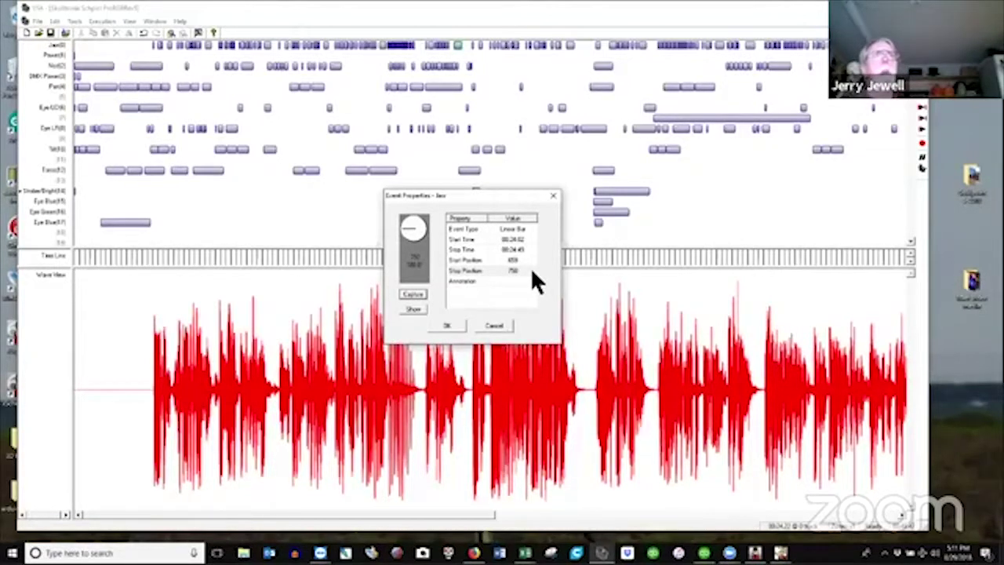
{"action": "left_click", "coordinate": [507, 323]}
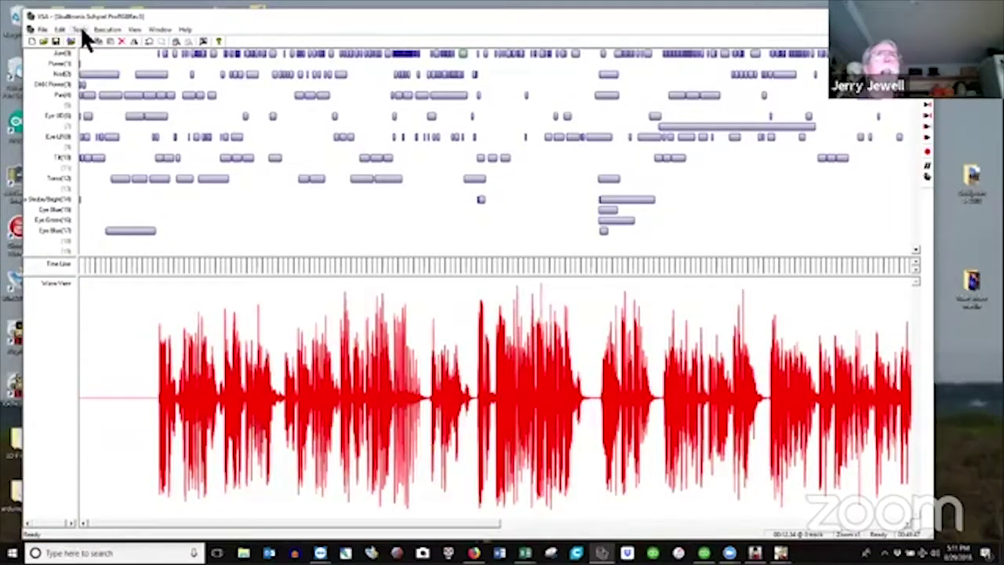
Open the device settings and examine the configuration of the Jaw, Power, Nod, Pan, Eye LR, Tilt and Torso tracks
{"action": "left_click", "coordinate": [80, 29]}
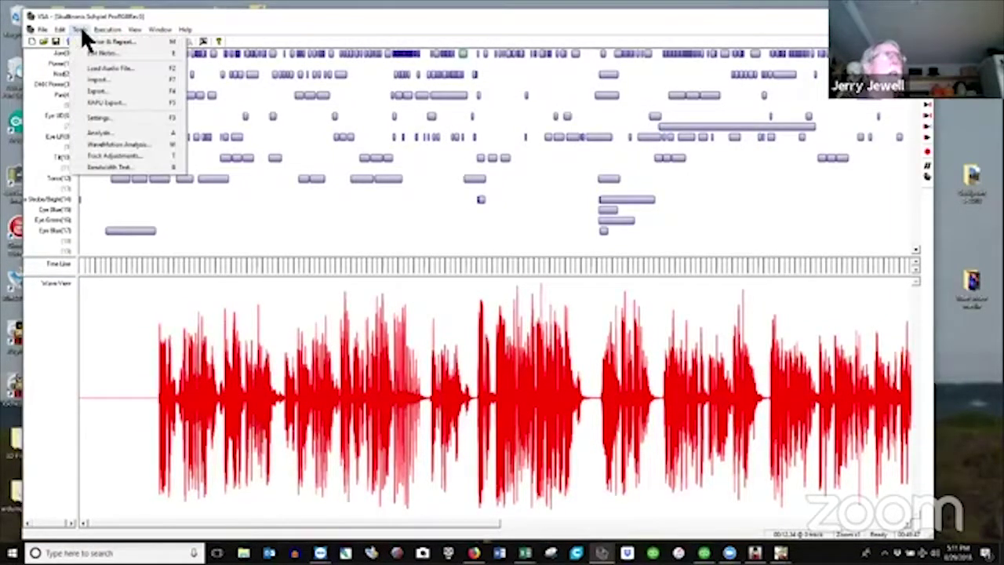
{"action": "left_click", "coordinate": [115, 111]}
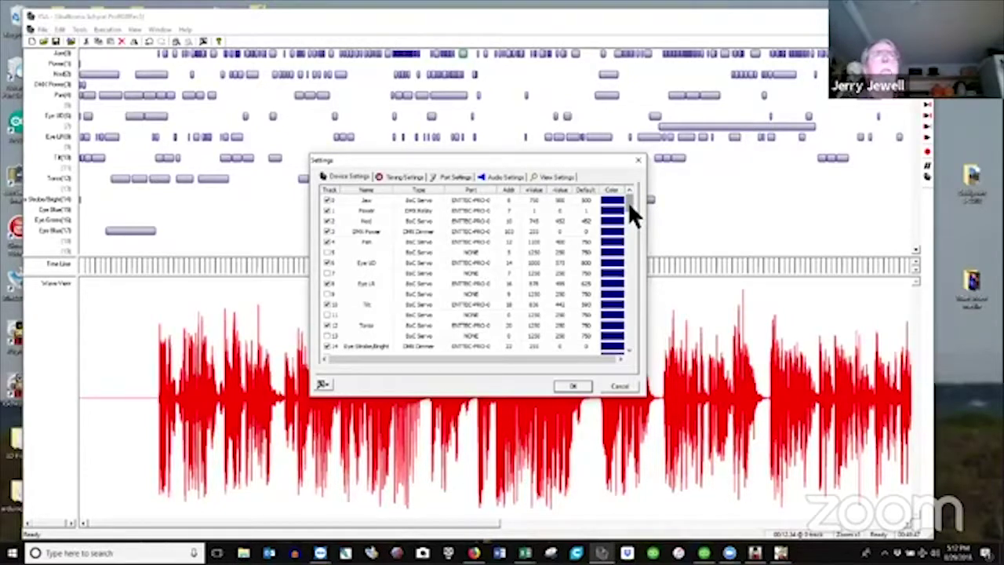
{"action": "left_click", "coordinate": [424, 202]}
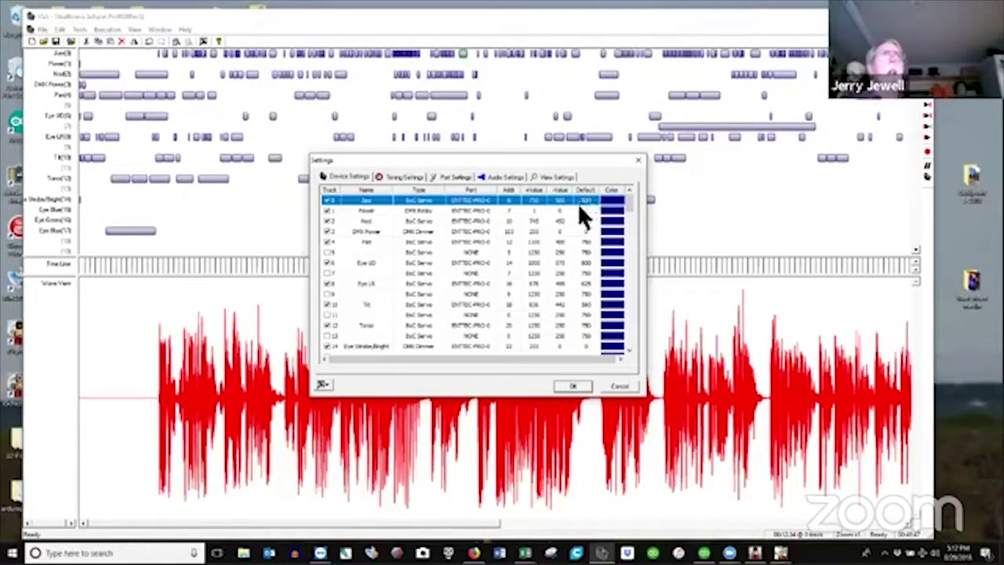
{"action": "left_click", "coordinate": [372, 211]}
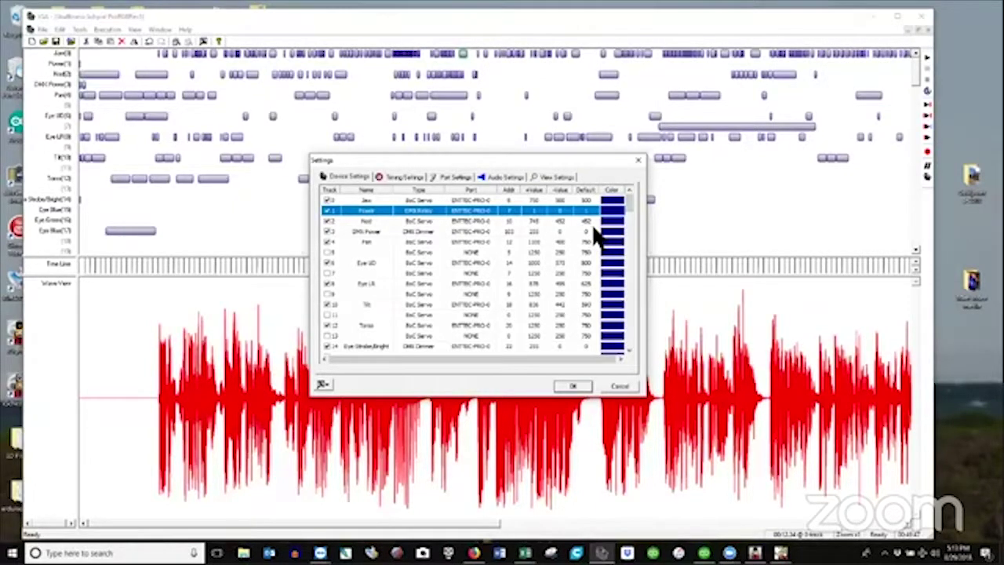
{"action": "left_click", "coordinate": [374, 200]}
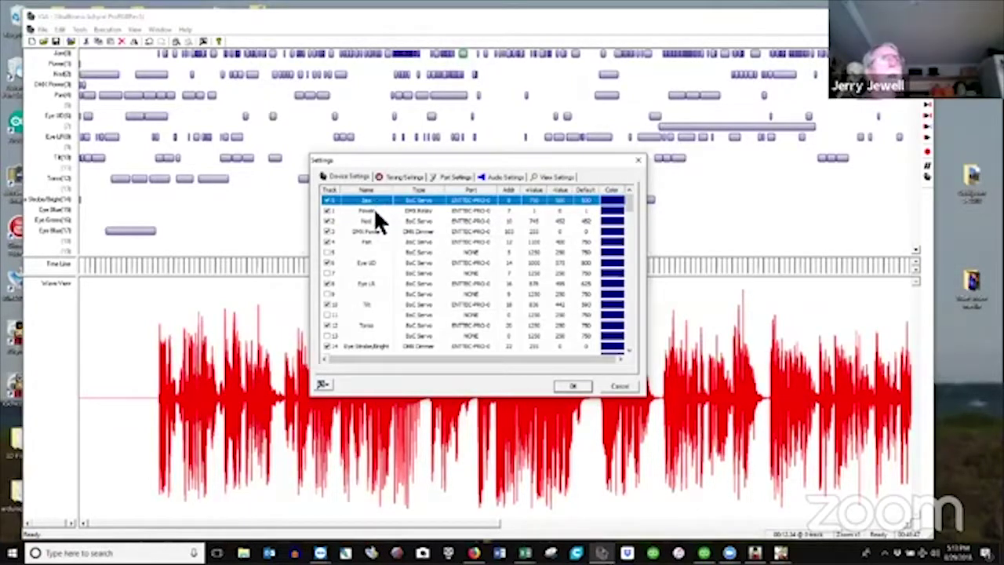
{"action": "left_click", "coordinate": [374, 209]}
{"action": "left_click", "coordinate": [381, 221]}
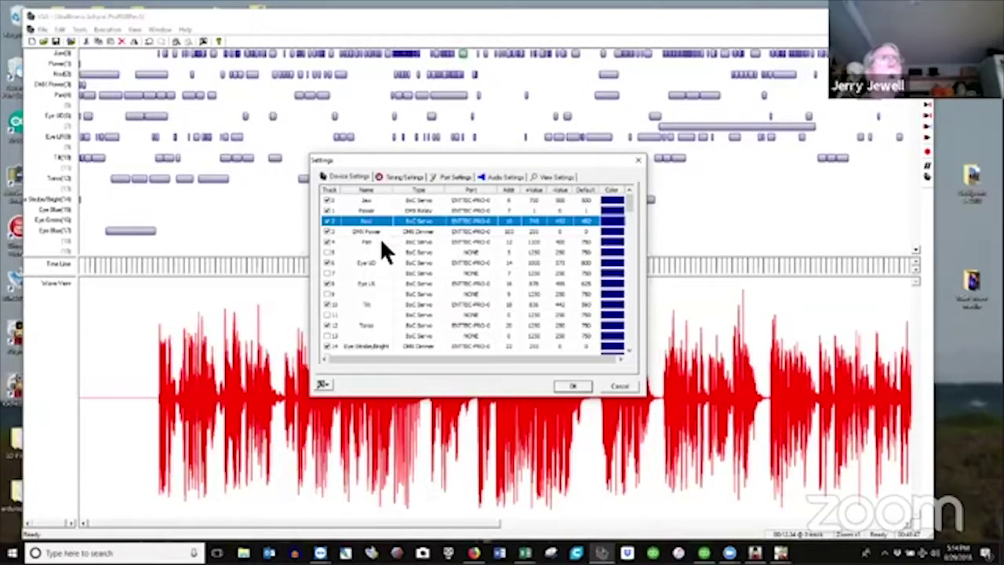
{"action": "left_click", "coordinate": [381, 240]}
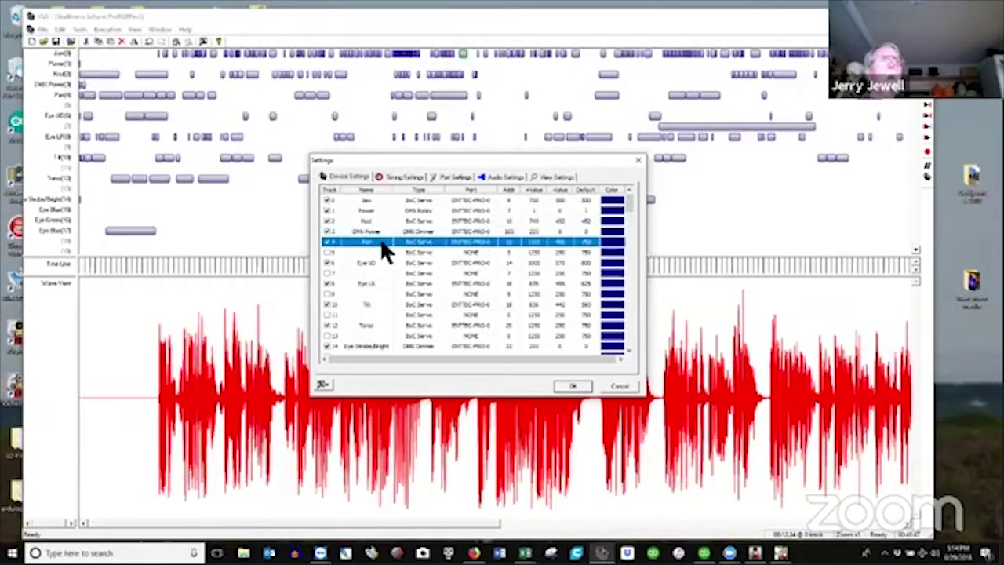
{"action": "left_click", "coordinate": [378, 284]}
{"action": "left_click", "coordinate": [376, 303]}
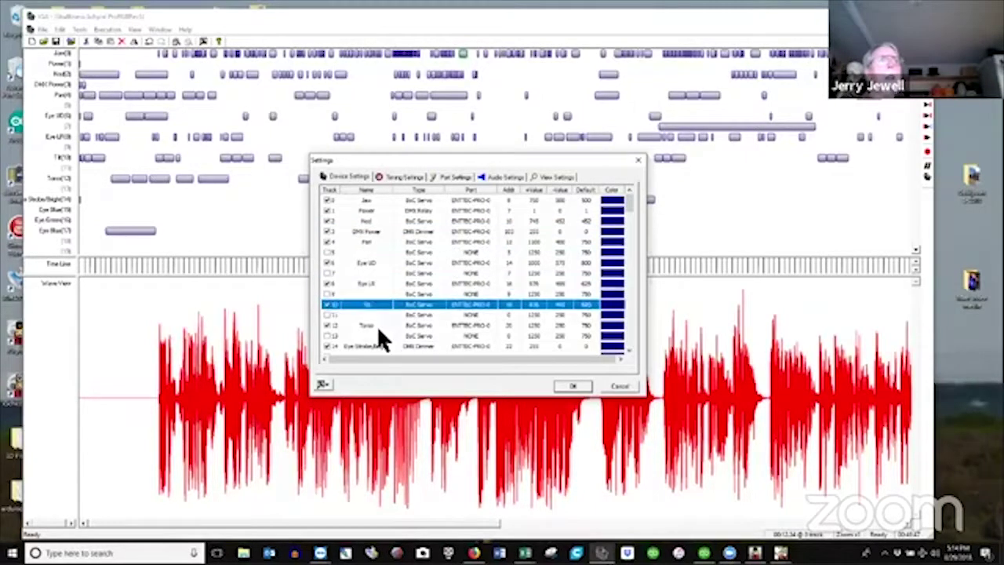
{"action": "left_click", "coordinate": [379, 323]}
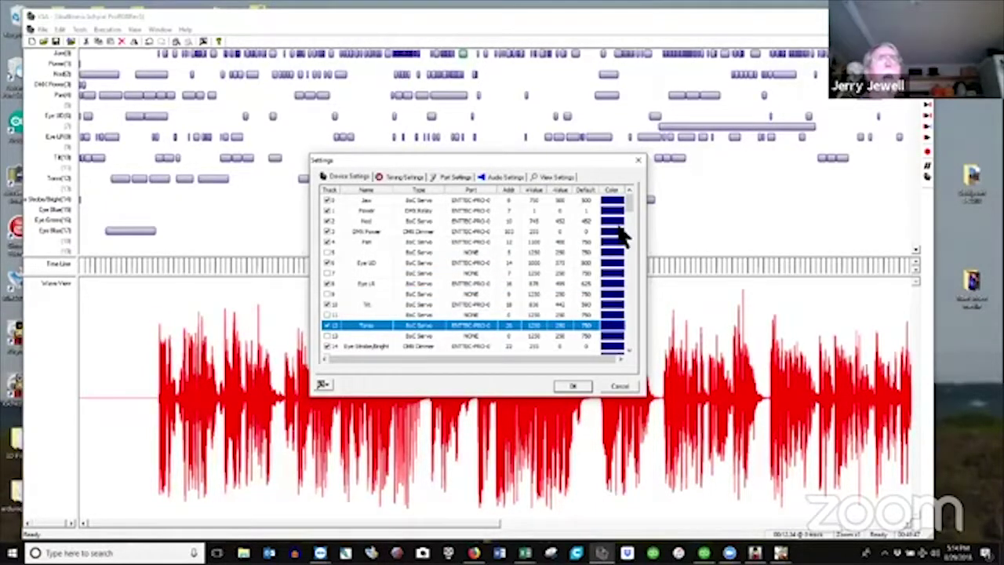
Try to disable the light tracks 44 to 52 in the device settings
{"action": "scroll", "coordinate": [624, 206], "scroll_direction": "down", "scroll_amount": 2}
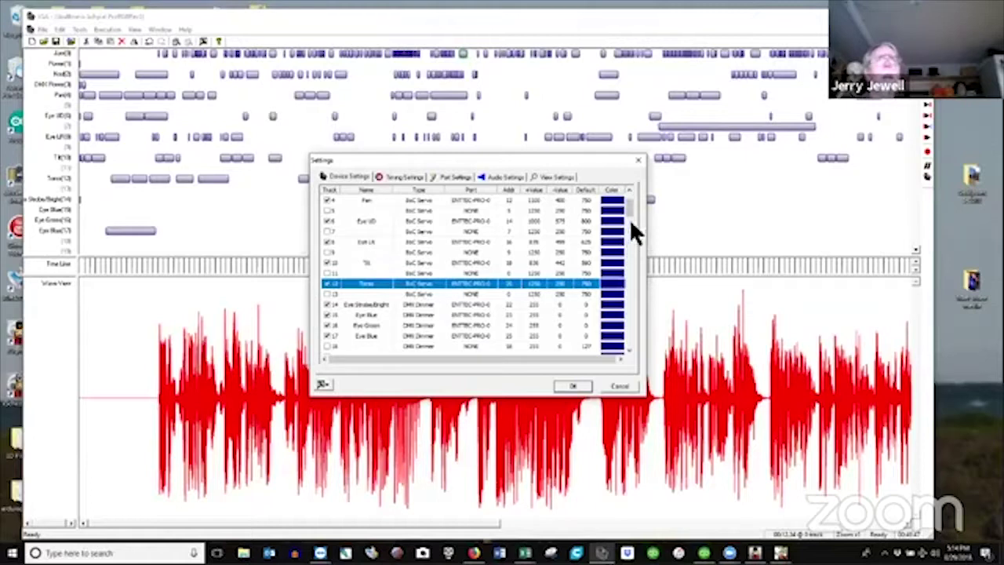
{"action": "scroll", "coordinate": [625, 209], "scroll_direction": "down", "scroll_amount": 5}
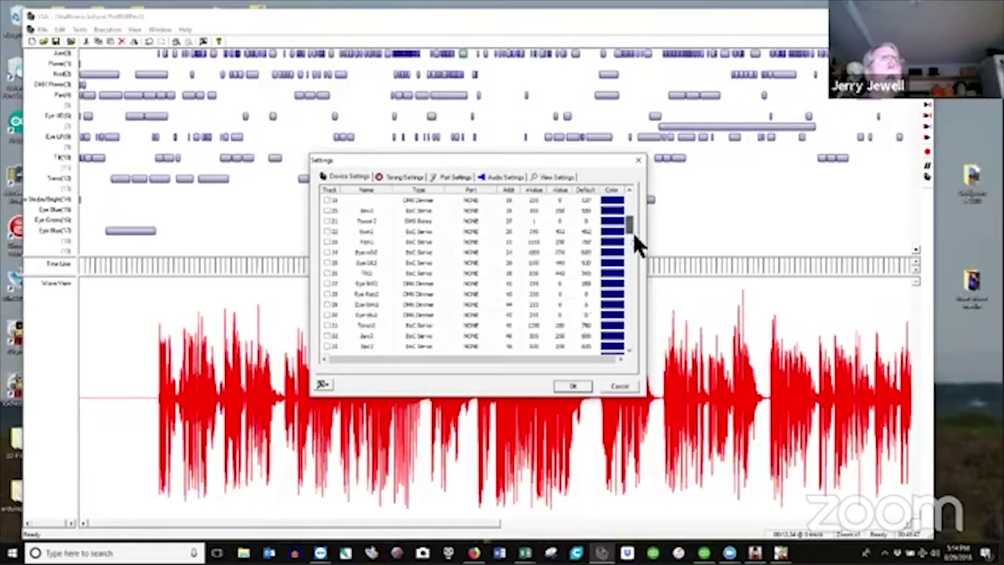
{"action": "scroll", "coordinate": [637, 245], "scroll_direction": "down", "scroll_amount": 5}
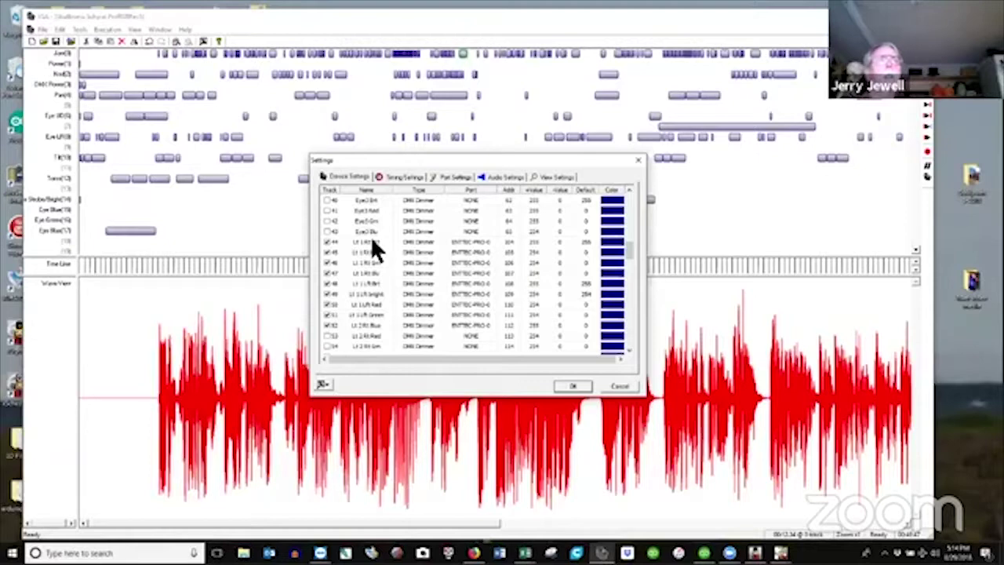
{"action": "left_click", "coordinate": [328, 243]}
{"action": "left_click", "coordinate": [326, 252]}
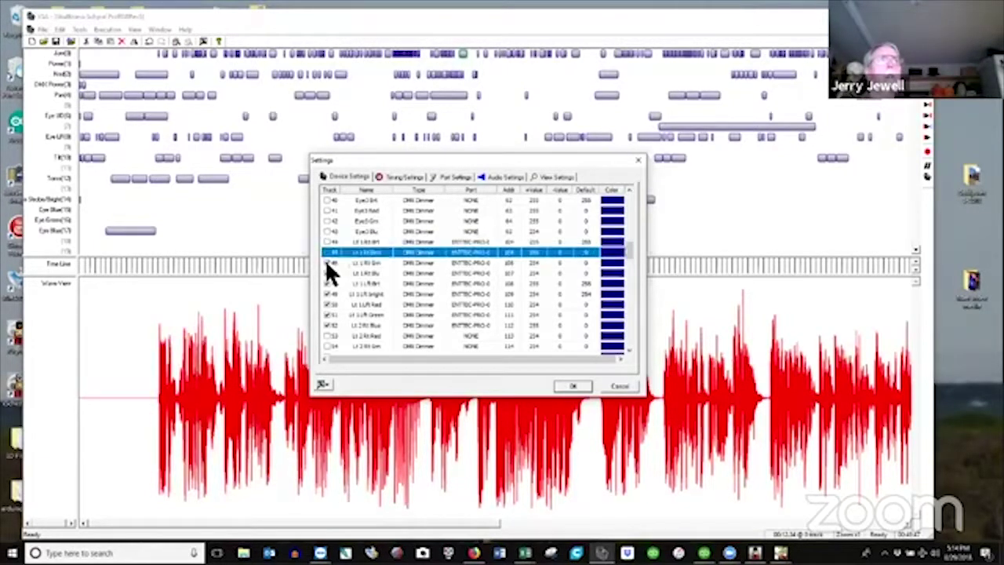
{"action": "left_click", "coordinate": [326, 262]}
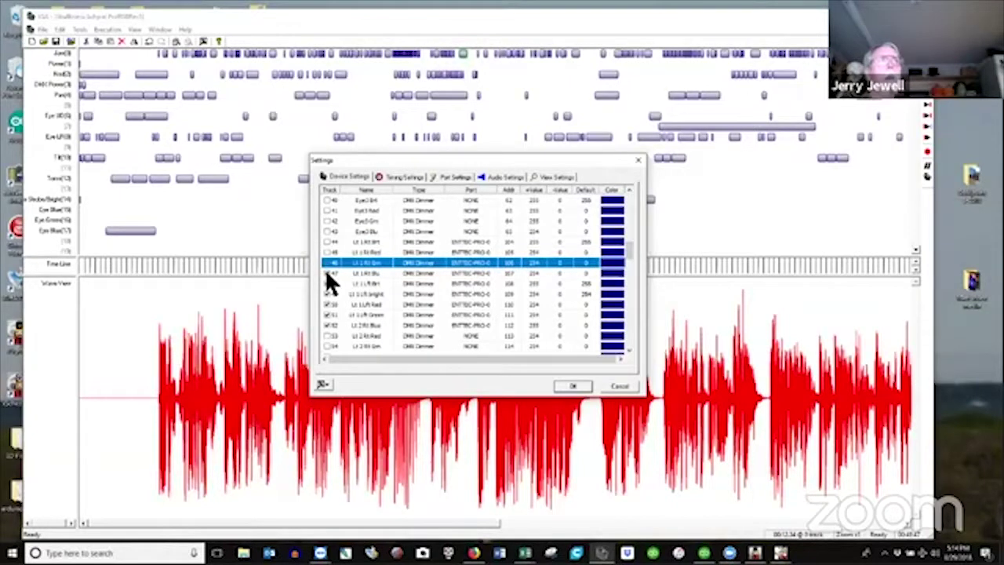
{"action": "left_click", "coordinate": [326, 272]}
{"action": "left_click", "coordinate": [327, 283]}
{"action": "left_click", "coordinate": [329, 293]}
{"action": "left_click", "coordinate": [324, 304]}
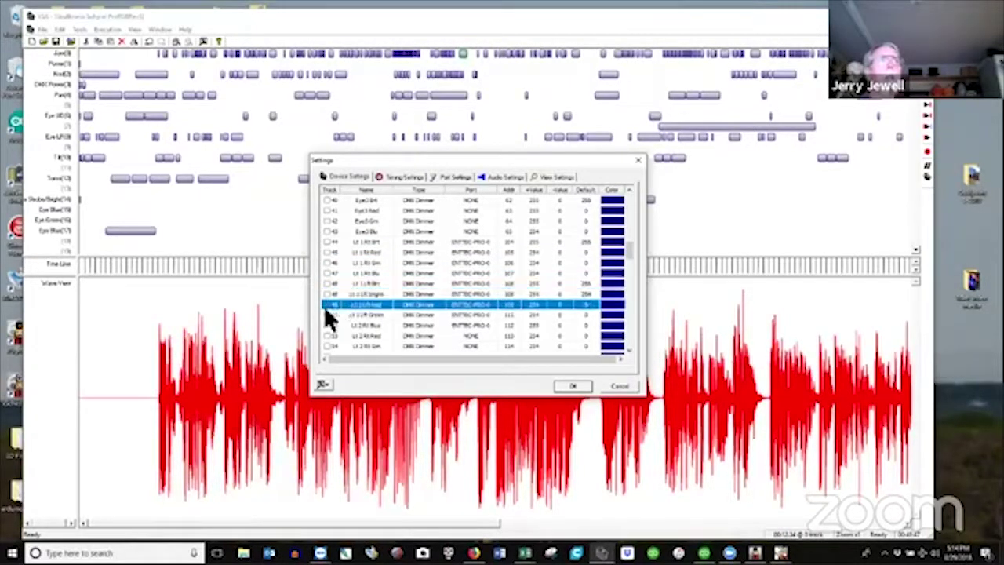
{"action": "left_click", "coordinate": [324, 315]}
{"action": "left_click", "coordinate": [326, 325]}
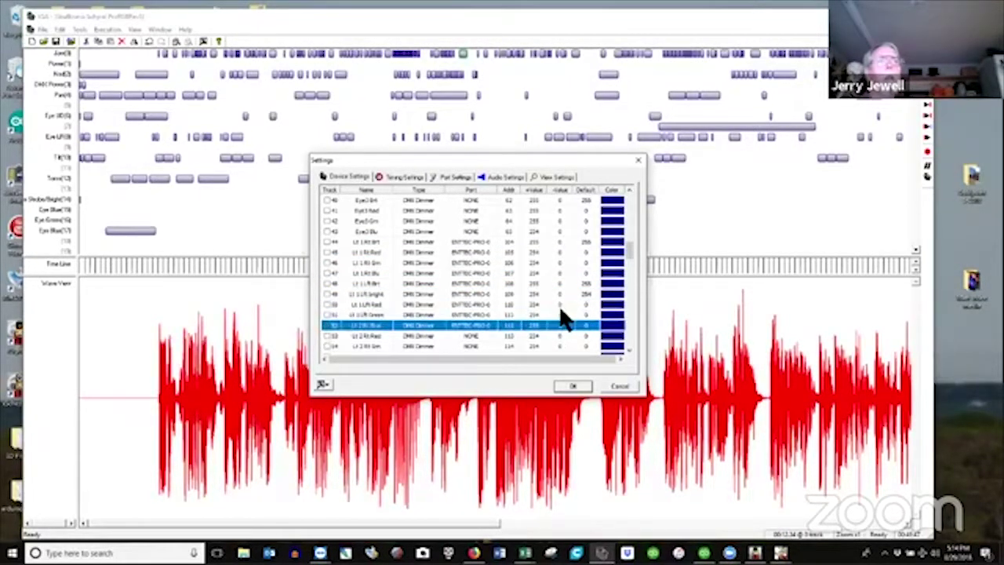
{"action": "left_click", "coordinate": [620, 386]}
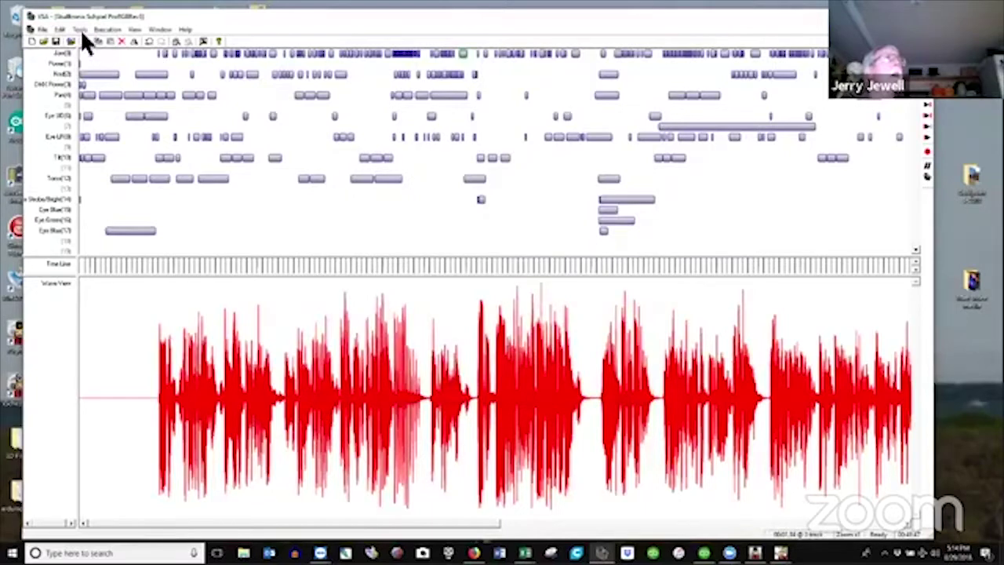
Examine the audio file path and audio device assigned to the show in the audio settings
{"action": "left_click", "coordinate": [79, 29]}
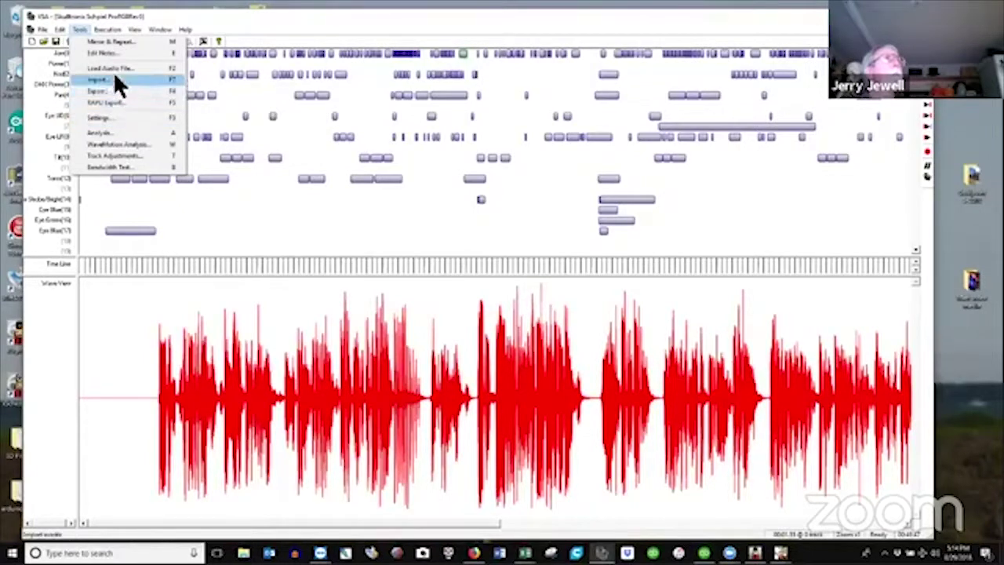
{"action": "left_click", "coordinate": [118, 68]}
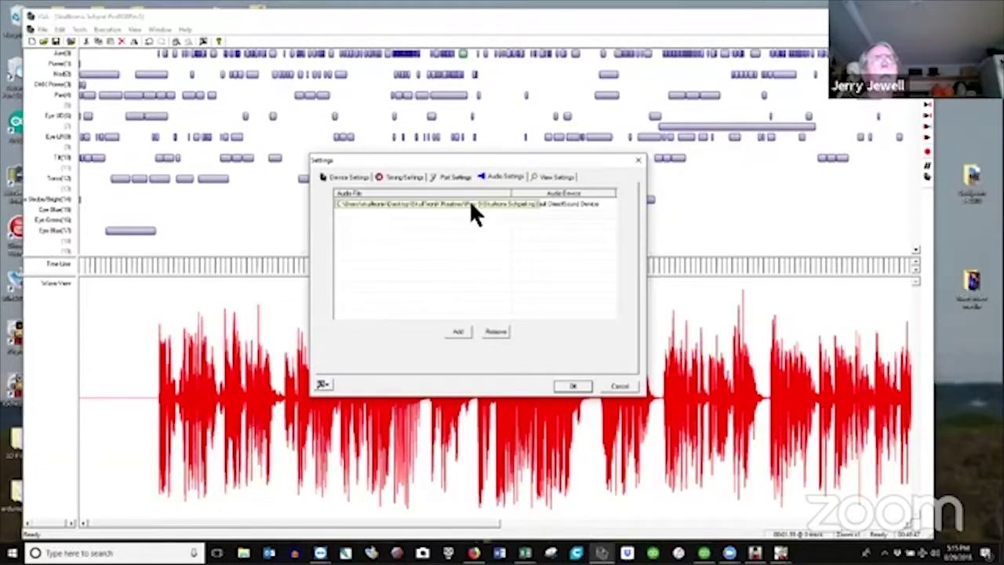
{"action": "key", "text": "Return"}
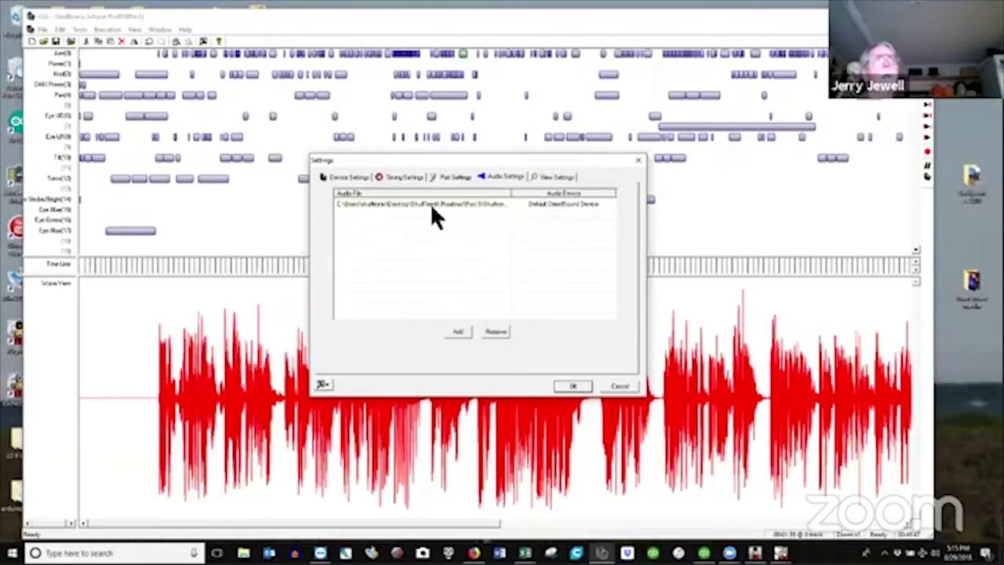
{"action": "left_click", "coordinate": [448, 201]}
{"action": "left_click", "coordinate": [448, 201]}
{"action": "key", "text": "Return"}
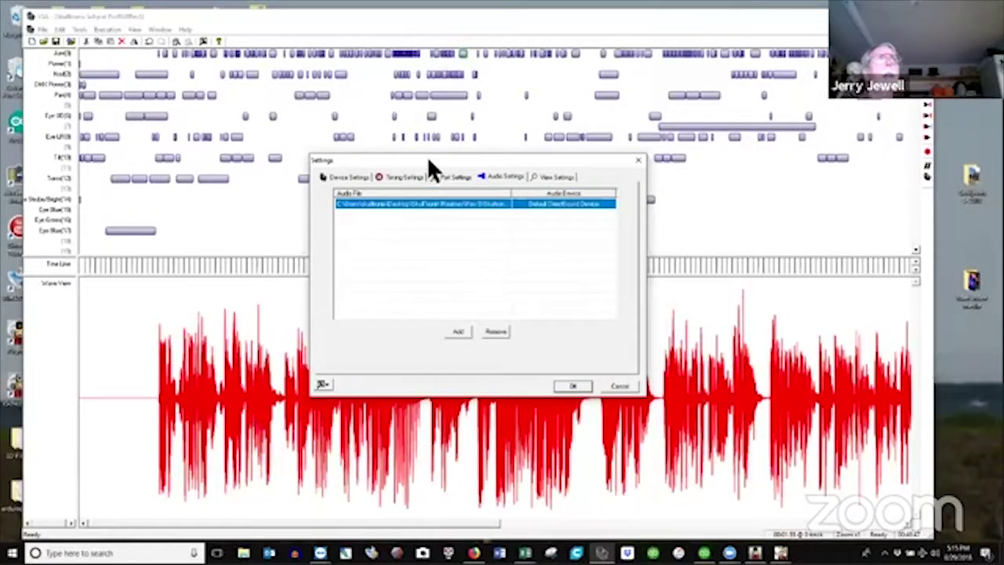
{"action": "left_click_drag", "start_coordinate": [431, 159], "coordinate": [434, 164]}
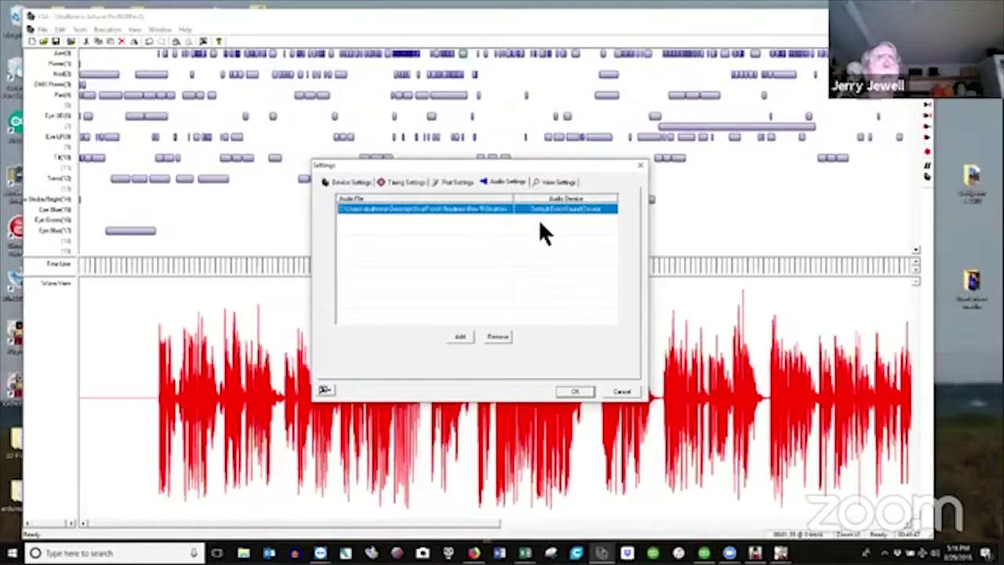
{"action": "left_click", "coordinate": [621, 389]}
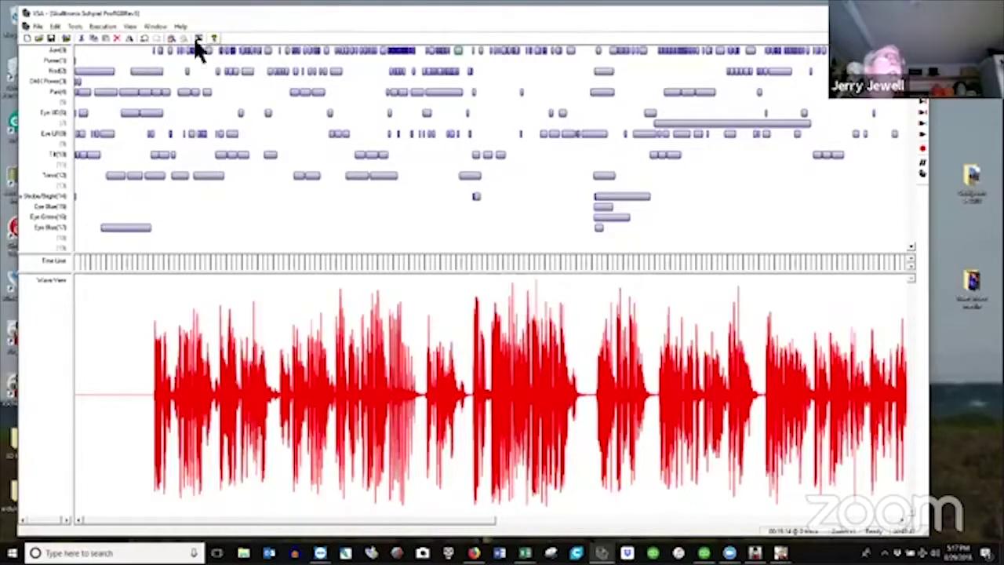
Examine the WaveMotion Analysis options for the Jaw track, leaving without running the analysis
{"action": "left_click", "coordinate": [75, 26]}
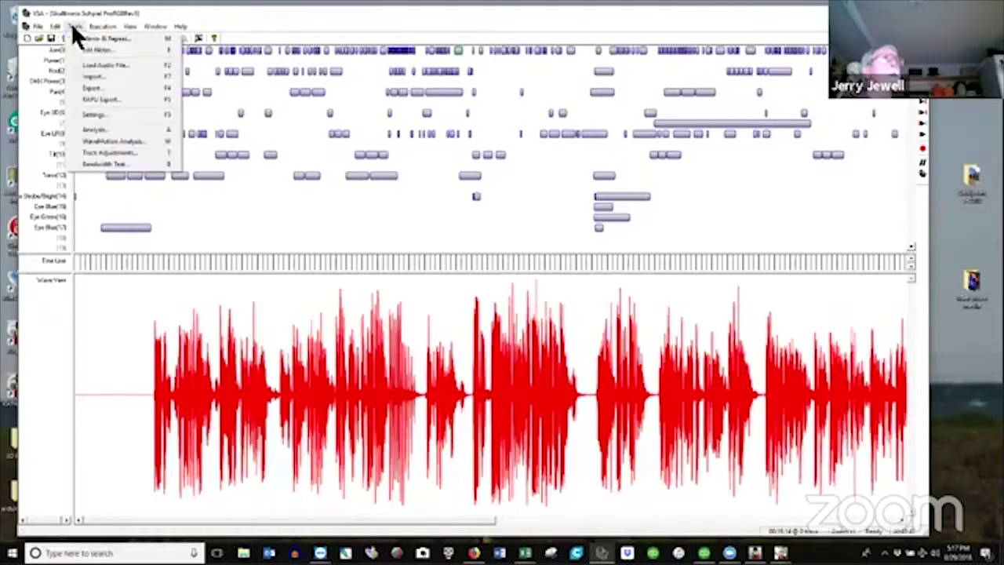
{"action": "left_click", "coordinate": [119, 141]}
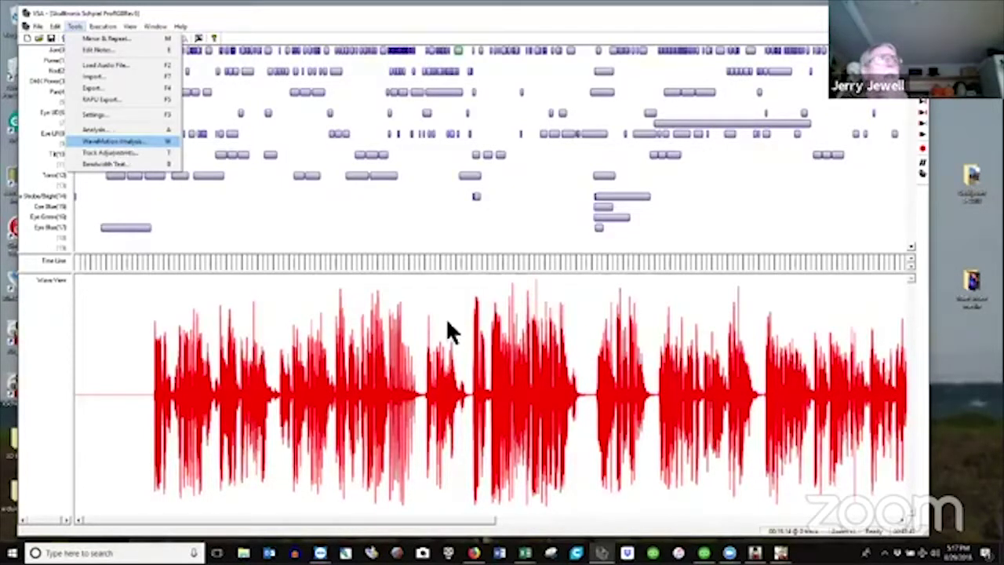
{"action": "left_click", "coordinate": [511, 242]}
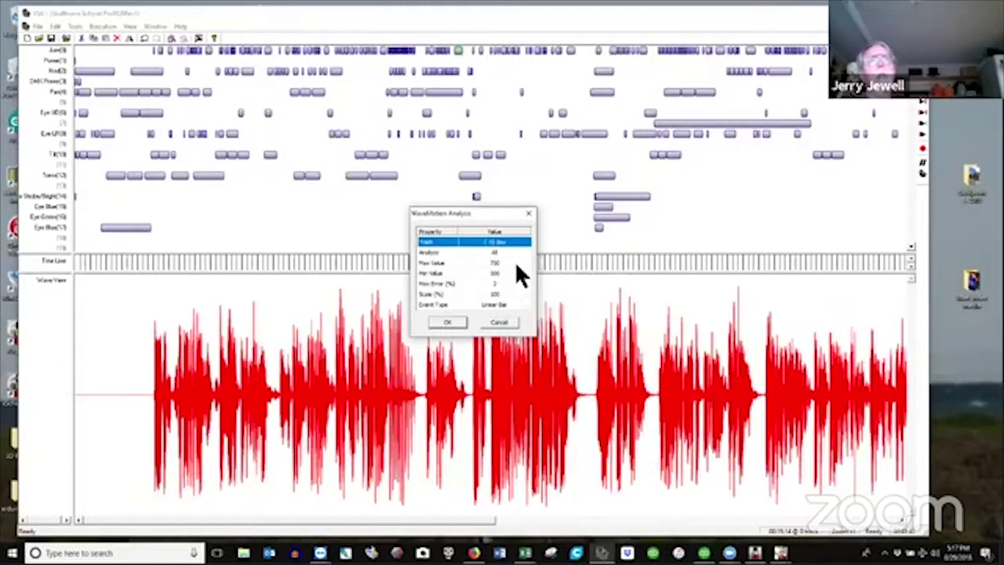
{"action": "left_click", "coordinate": [502, 322]}
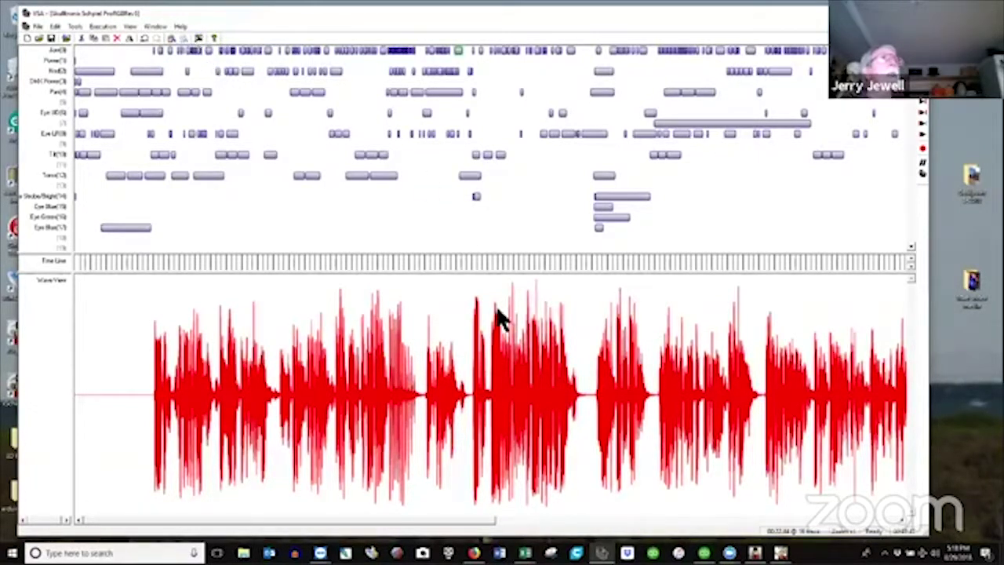
Check the program's version information and close it
{"action": "key", "text": "alt+h"}
{"action": "key", "text": "a"}
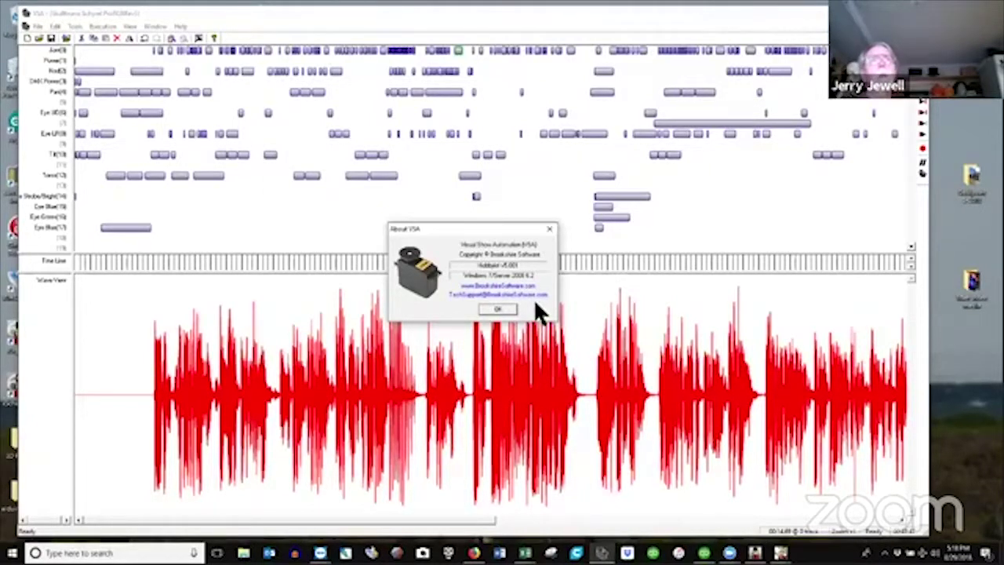
{"action": "left_click", "coordinate": [549, 229]}
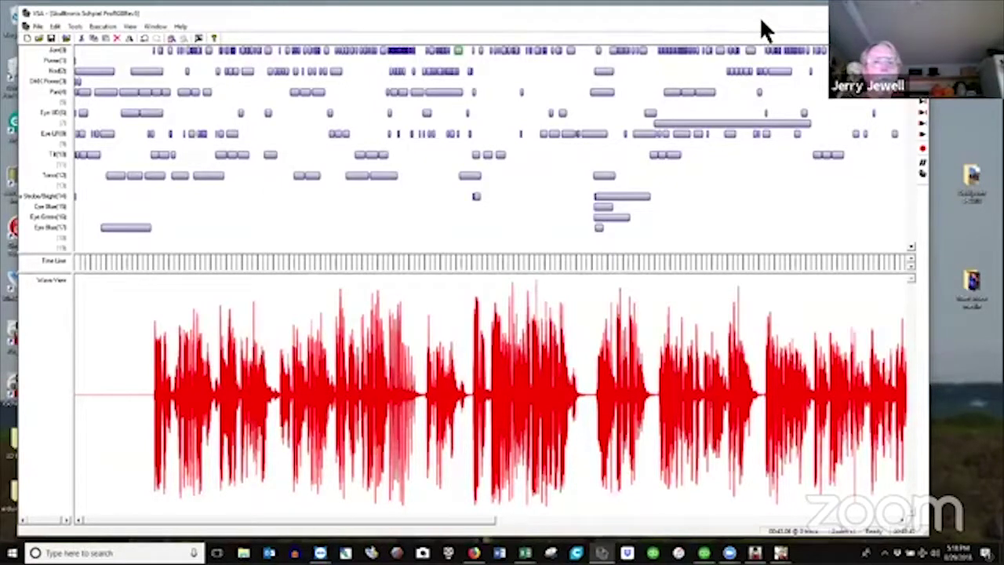
Leave VSA for the Helmsman PRO player and browse for a VSA routine to add to its playlist
{"action": "key", "text": "alt+F4"}
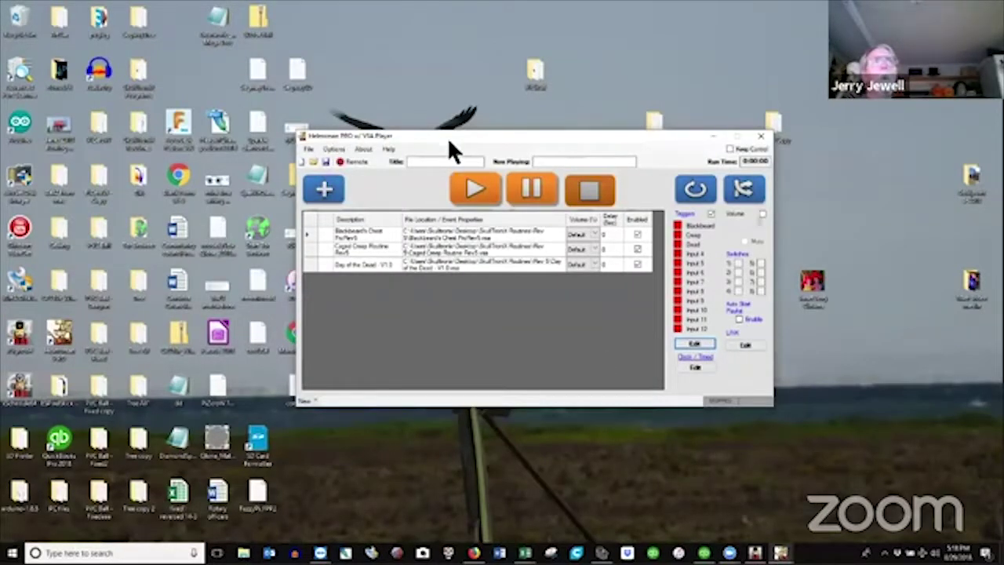
{"action": "left_click_drag", "start_coordinate": [449, 141], "coordinate": [442, 138]}
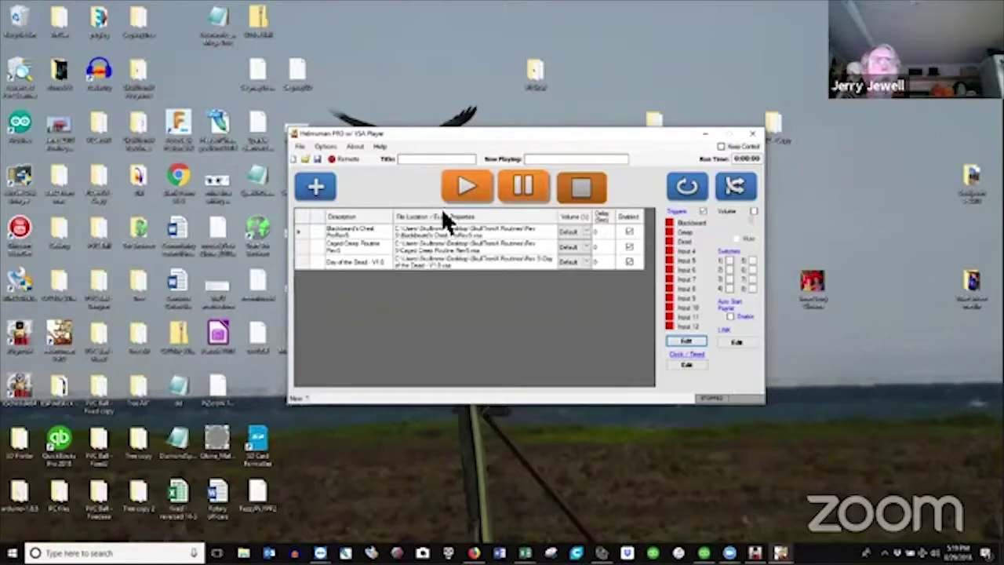
{"action": "left_click", "coordinate": [317, 192]}
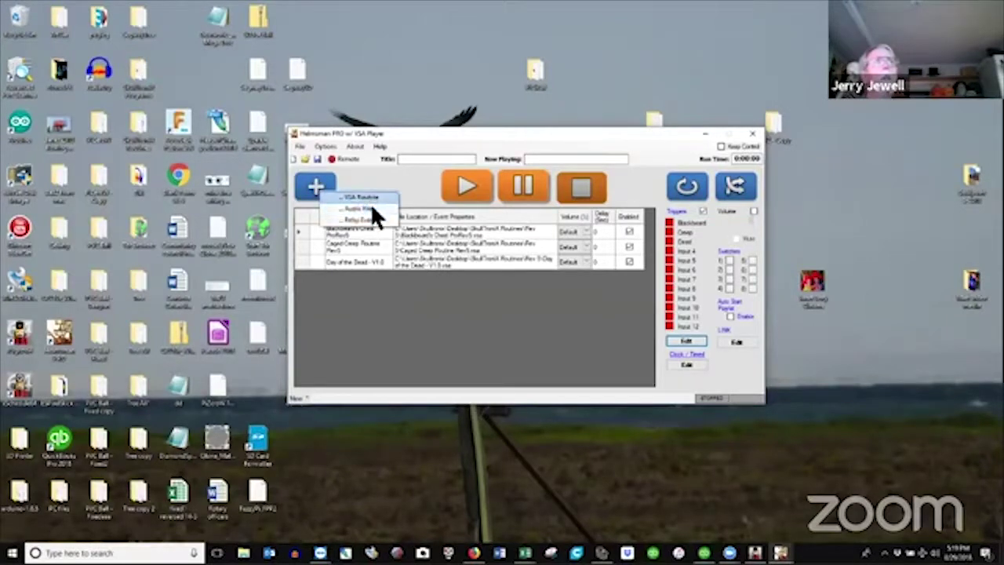
{"action": "left_click", "coordinate": [370, 196]}
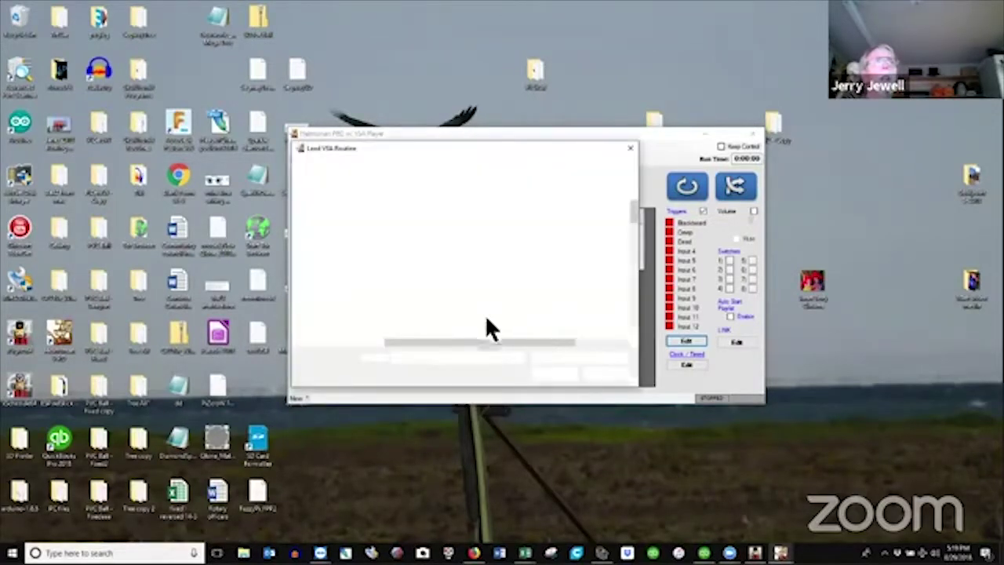
{"action": "double_click", "coordinate": [436, 302]}
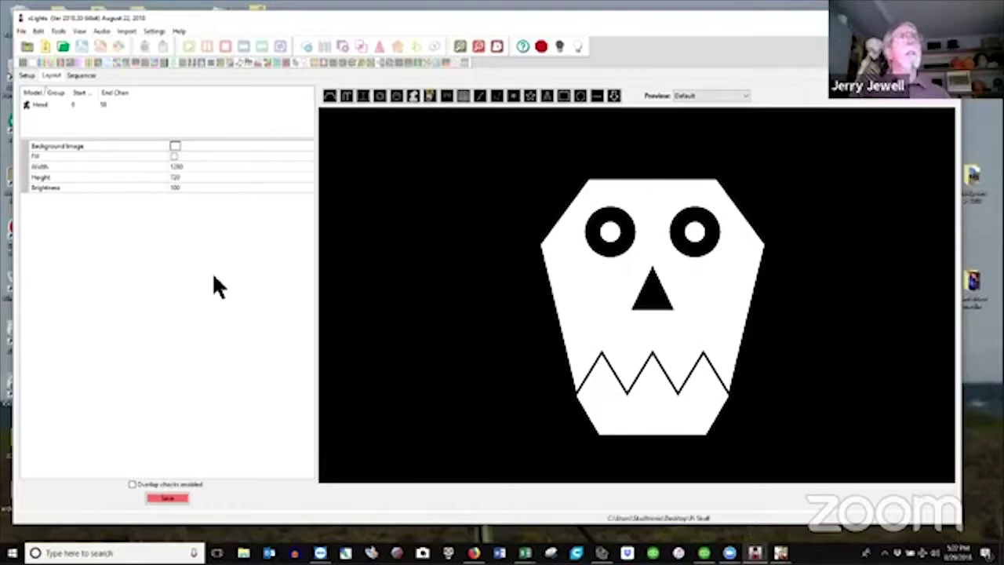
Place a DMX model beside the existing skull in the xLights layout and set its DMX style to Skulltronix Skull
{"action": "left_click", "coordinate": [407, 100]}
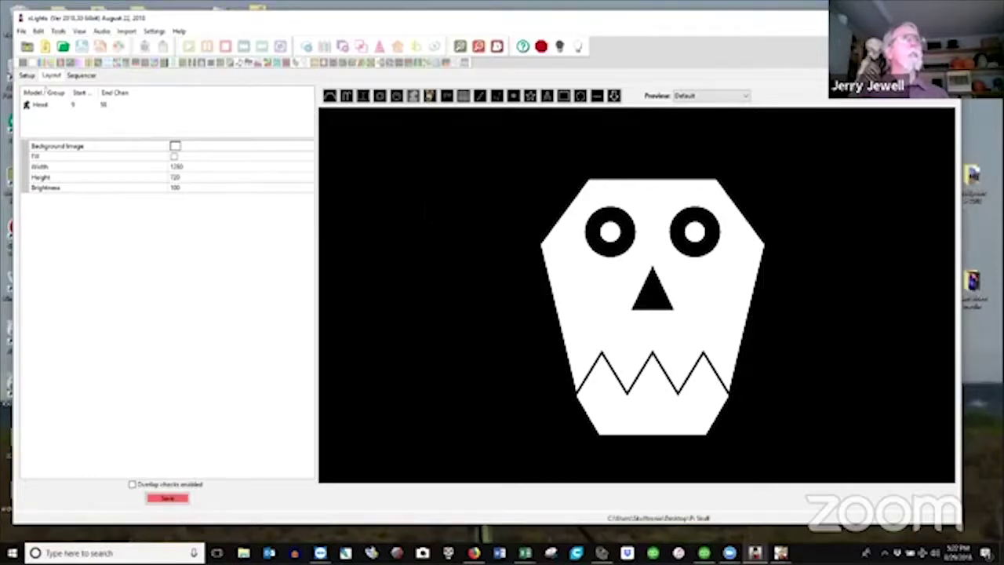
{"action": "left_click_drag", "start_coordinate": [392, 175], "coordinate": [405, 251]}
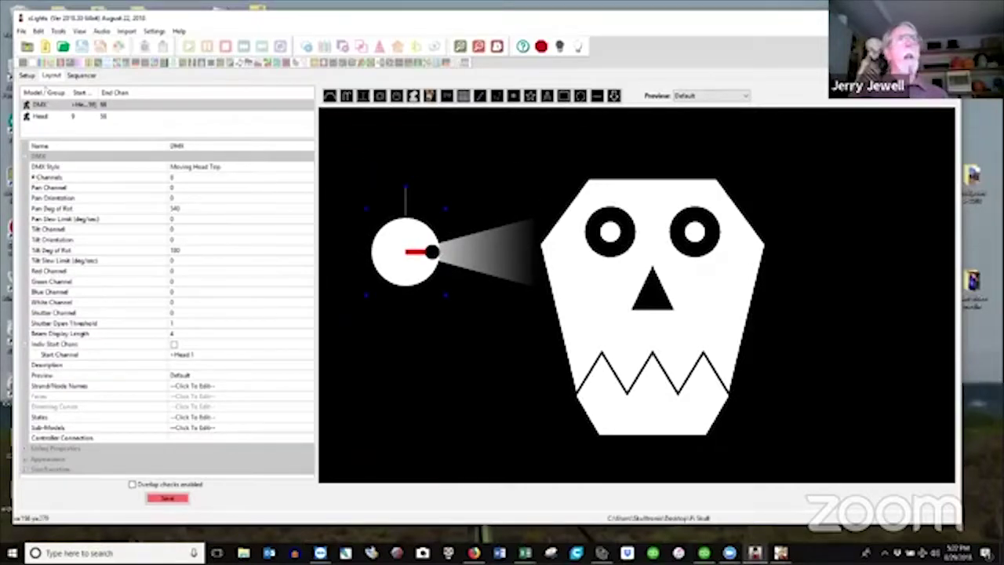
{"action": "key", "text": "Down"}
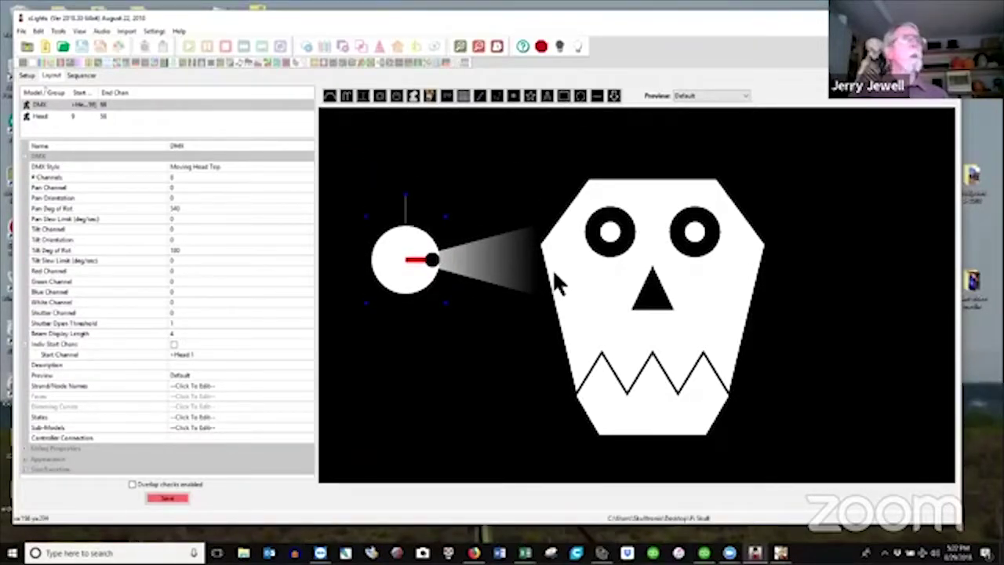
{"action": "key", "text": "Down"}
{"action": "left_click", "coordinate": [518, 274]}
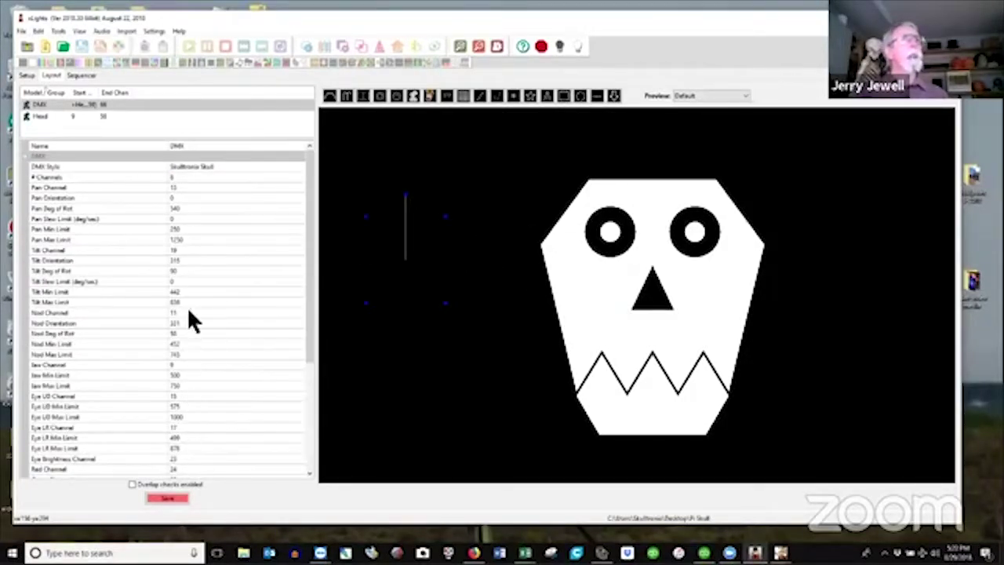
Set the number of channels of the new DMX skull model to 50
{"action": "scroll", "coordinate": [312, 292], "scroll_direction": "down", "scroll_amount": 1}
{"action": "left_click_drag", "start_coordinate": [312, 292], "coordinate": [312, 310]}
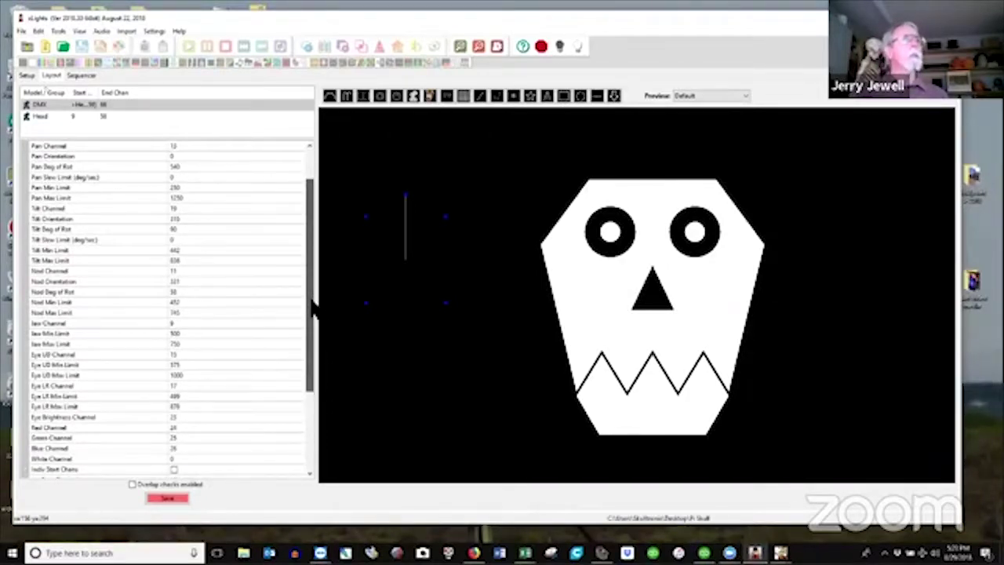
{"action": "scroll", "coordinate": [312, 310], "scroll_direction": "down", "scroll_amount": 5}
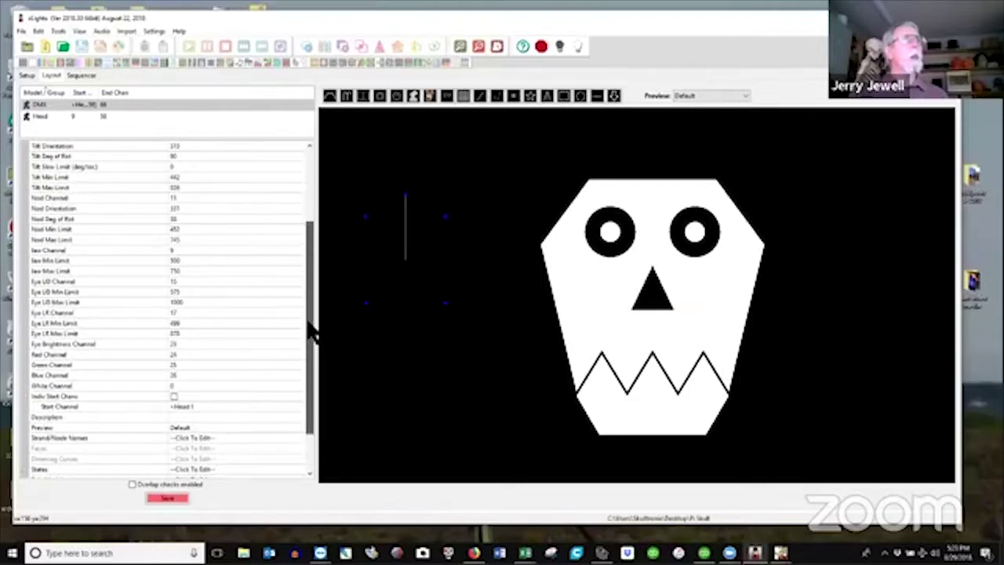
{"action": "scroll", "coordinate": [145, 182], "scroll_direction": "up", "scroll_amount": 5}
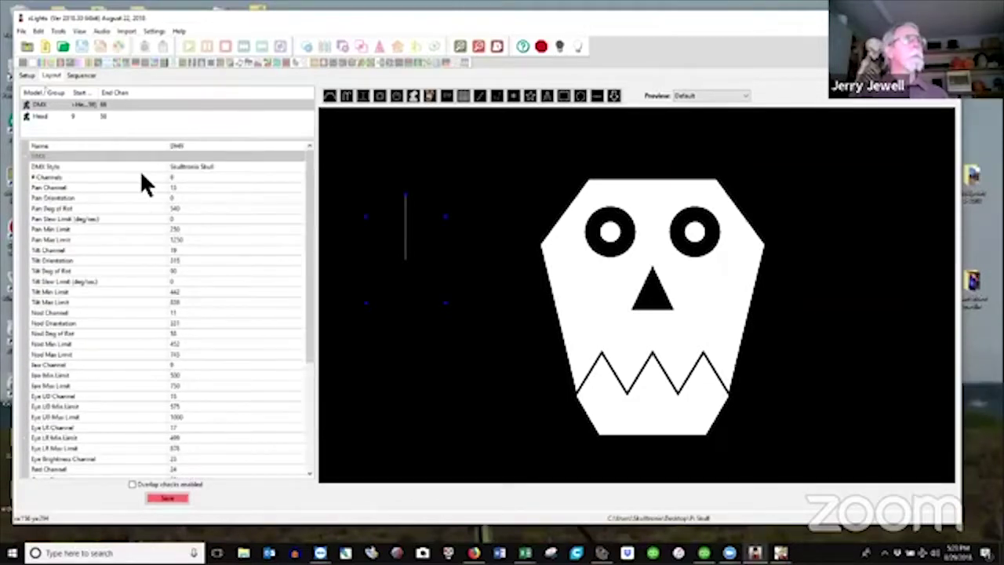
{"action": "left_click", "coordinate": [188, 178]}
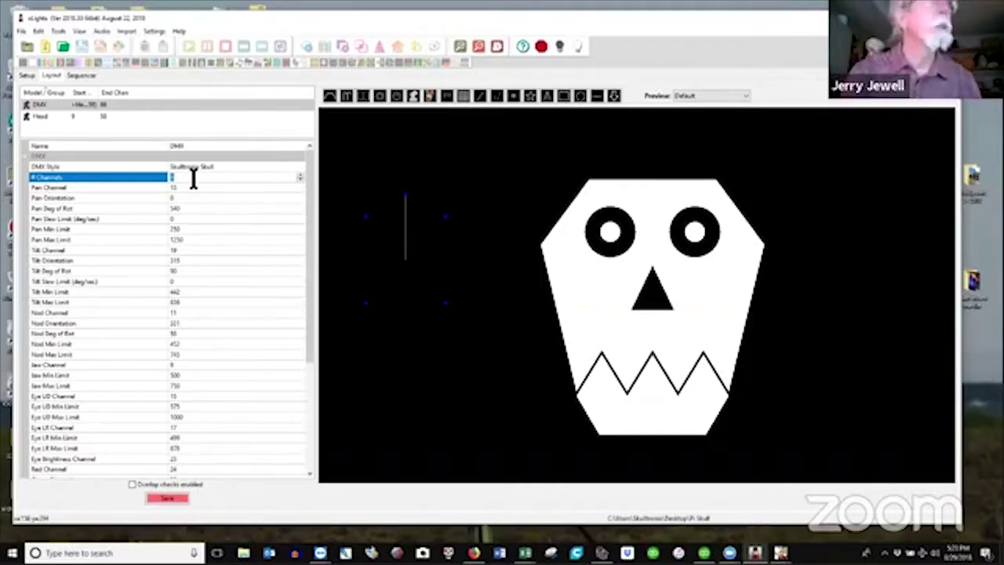
{"action": "type", "text": "26"}
{"action": "key", "text": "Return"}
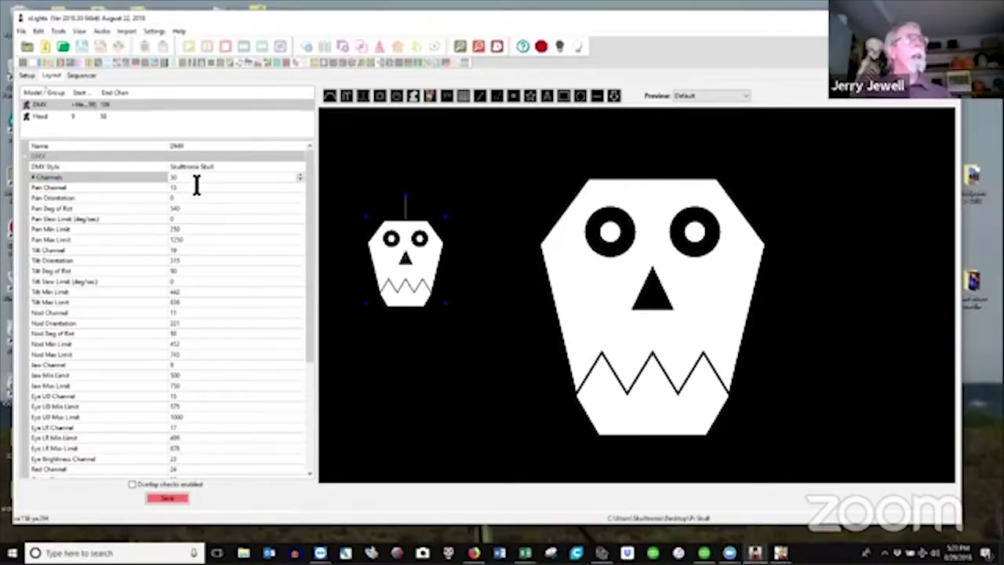
Review the new skull's pan channel and set its pan degrees of rotation to 180
{"action": "left_click", "coordinate": [203, 188]}
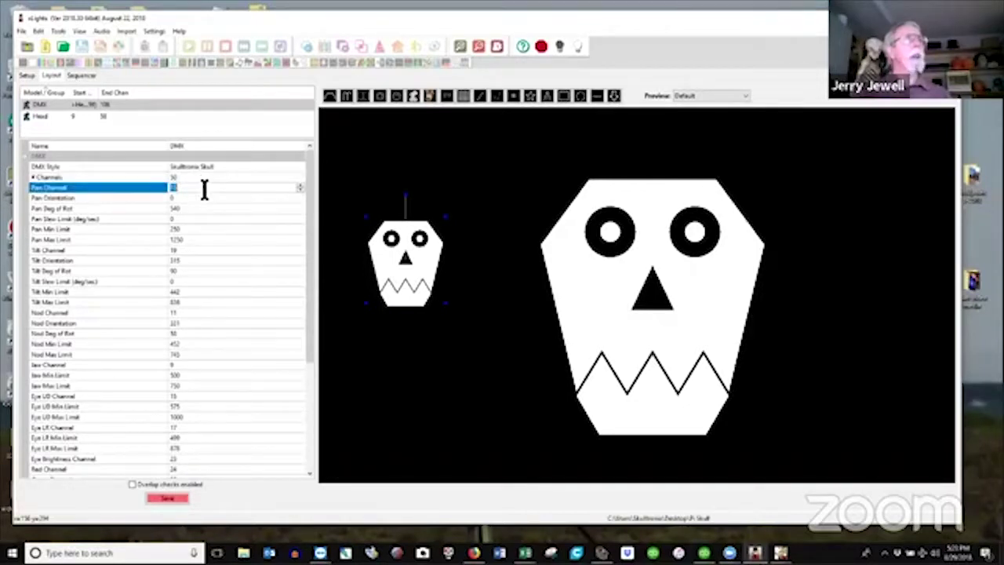
{"action": "left_click", "coordinate": [203, 188]}
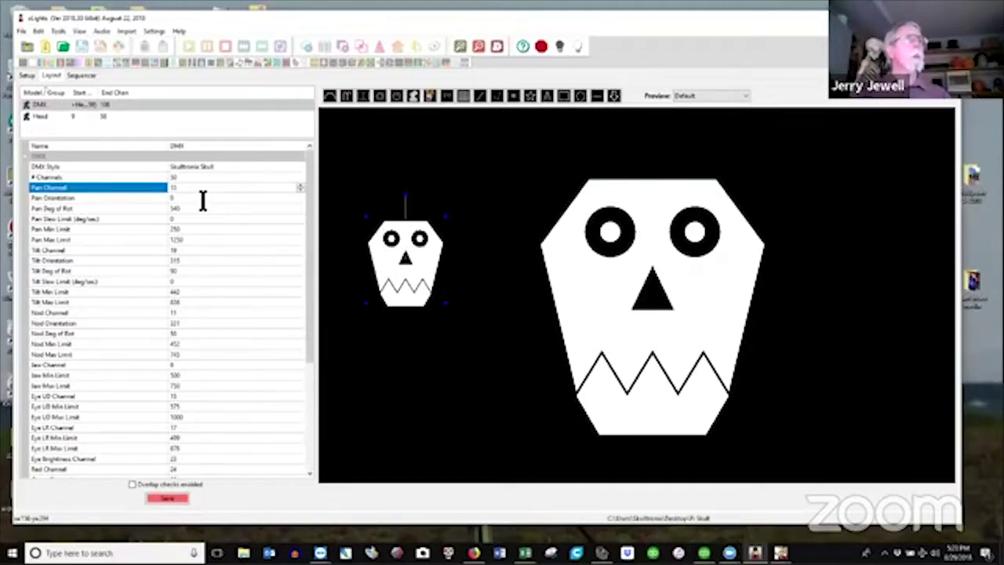
{"action": "left_click", "coordinate": [198, 209]}
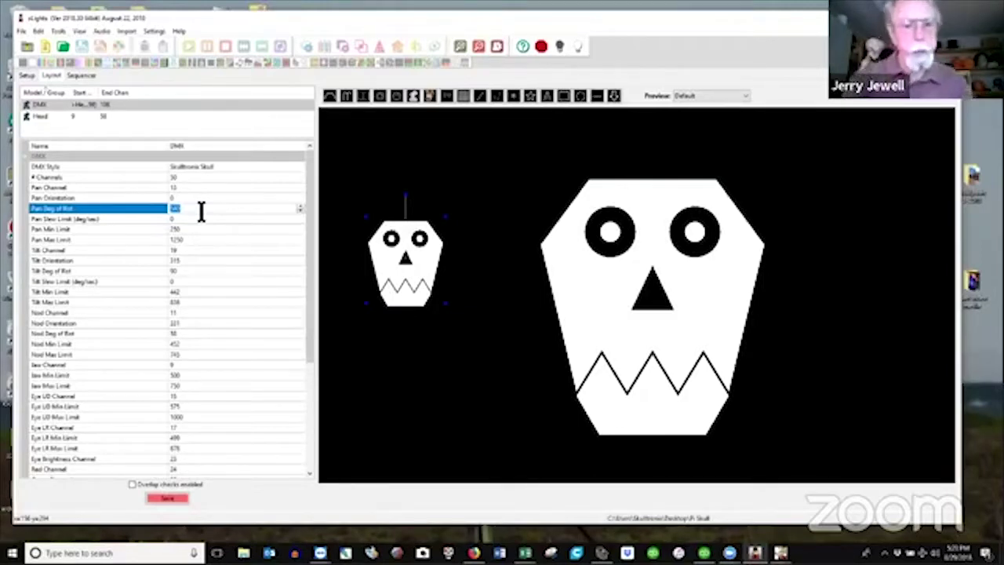
{"action": "type", "text": "18"}
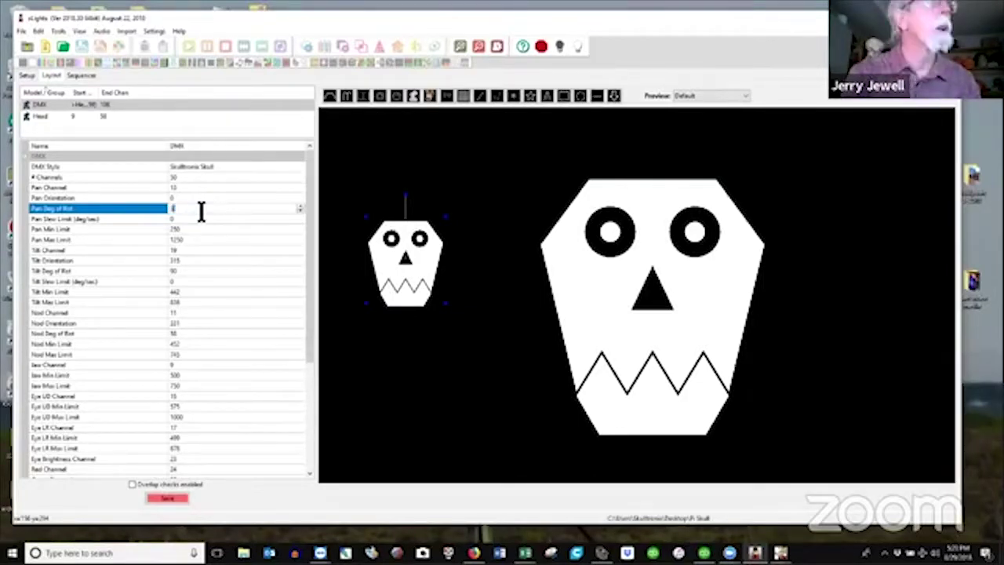
{"action": "type", "text": "0"}
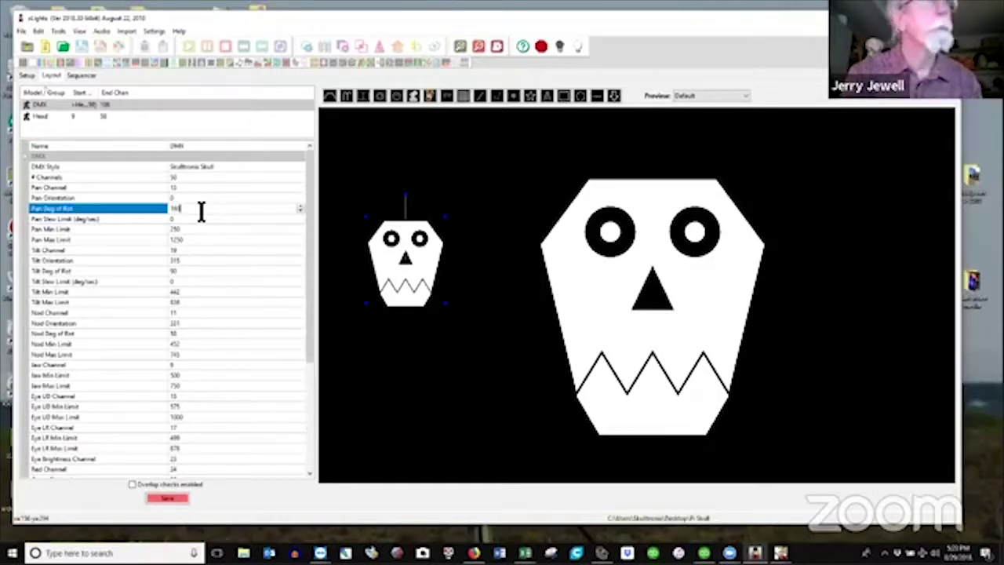
{"action": "key", "text": "Return"}
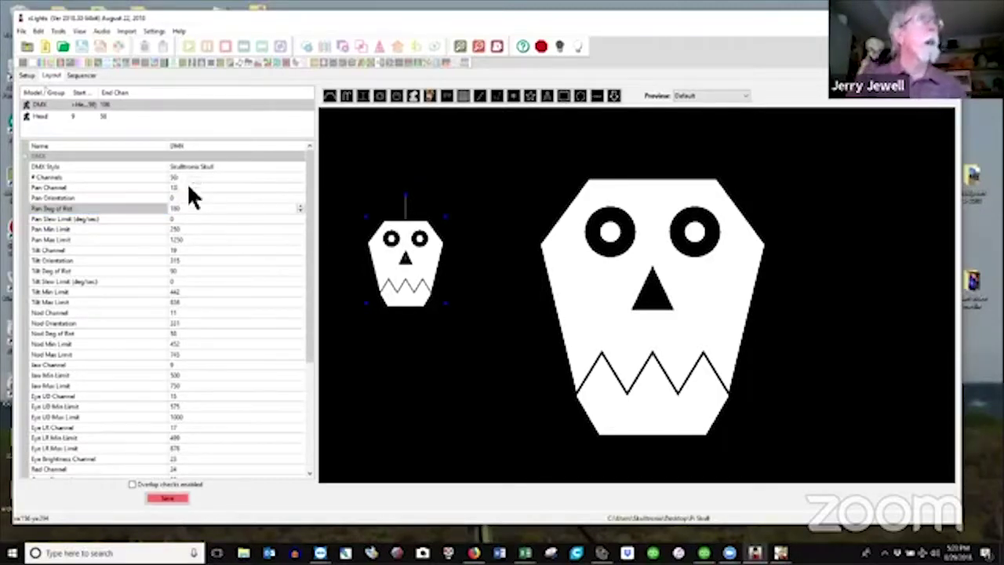
Examine the minimum and maximum pan limits of the new skull model
{"action": "left_click", "coordinate": [180, 228]}
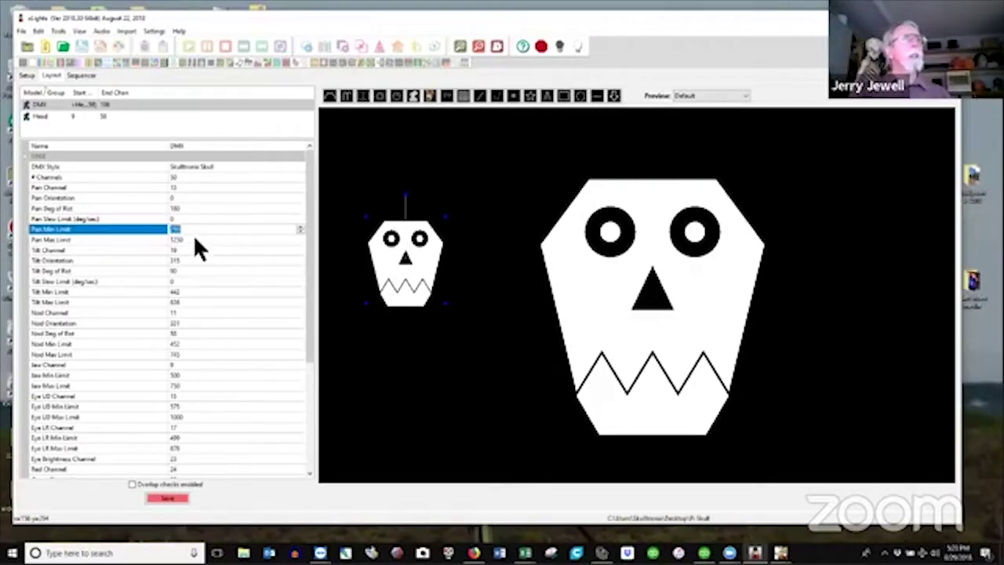
{"action": "key", "text": "Tab"}
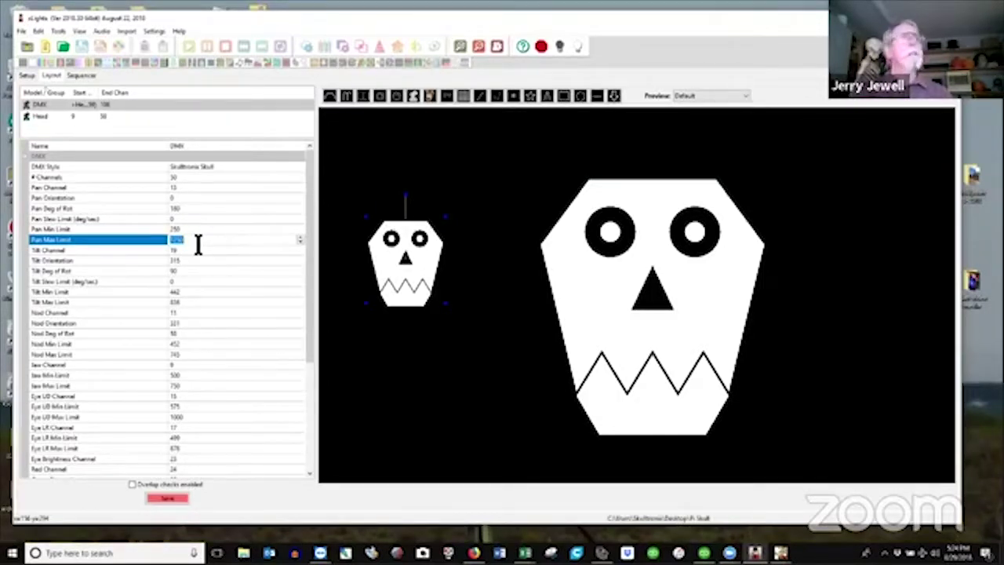
{"action": "left_click", "coordinate": [203, 232]}
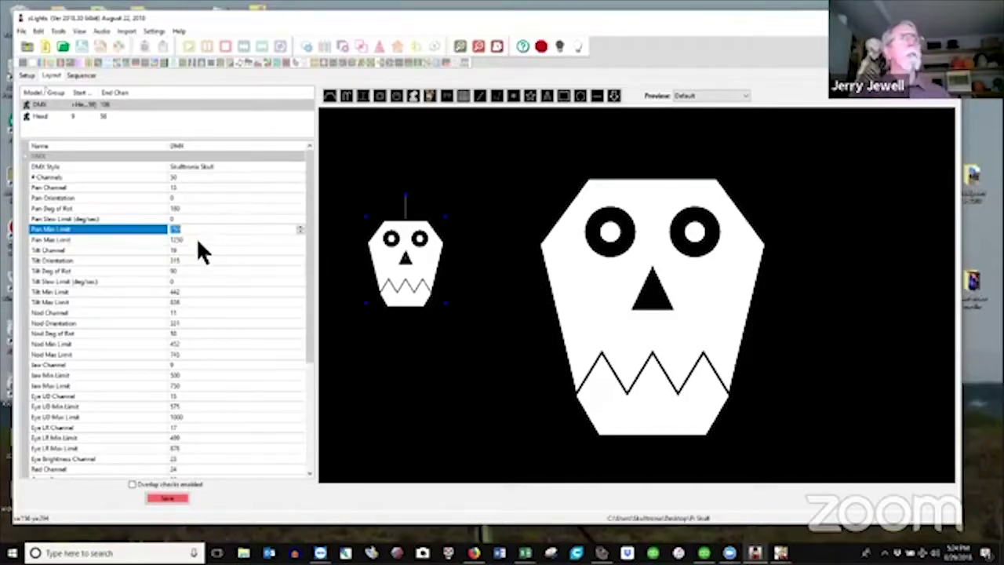
{"action": "left_click", "coordinate": [198, 241]}
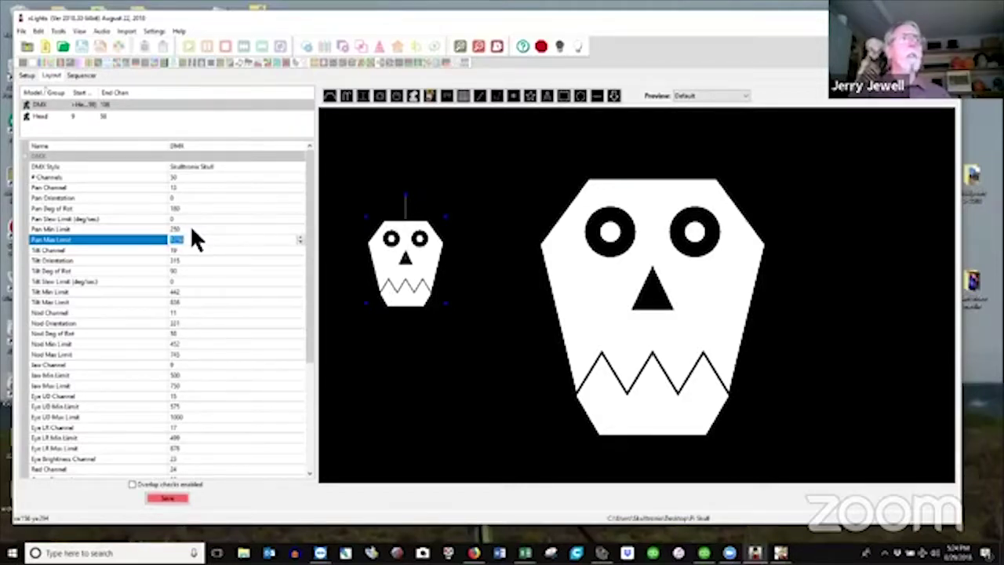
{"action": "left_click", "coordinate": [190, 227]}
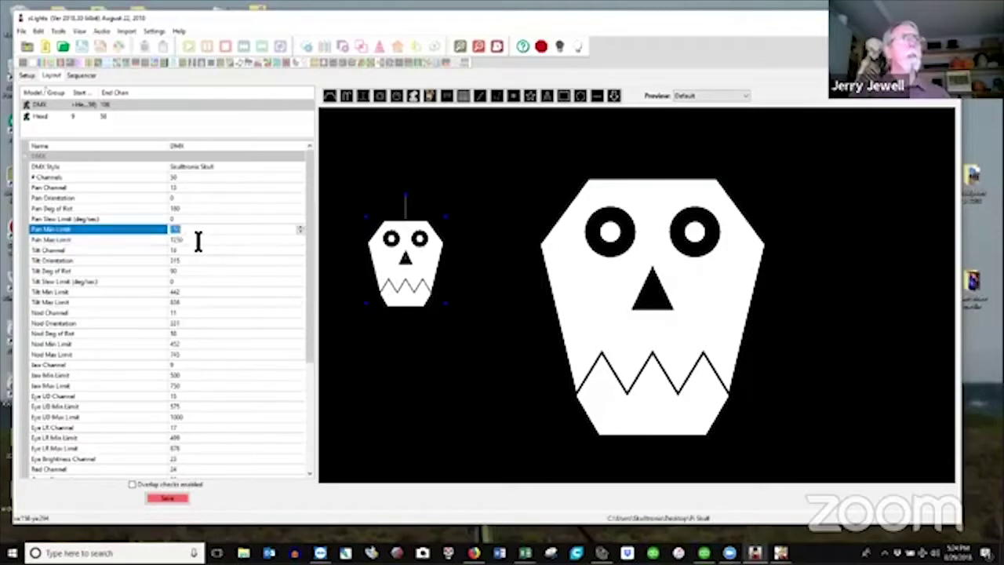
{"action": "left_click", "coordinate": [195, 239]}
{"action": "left_click", "coordinate": [196, 226]}
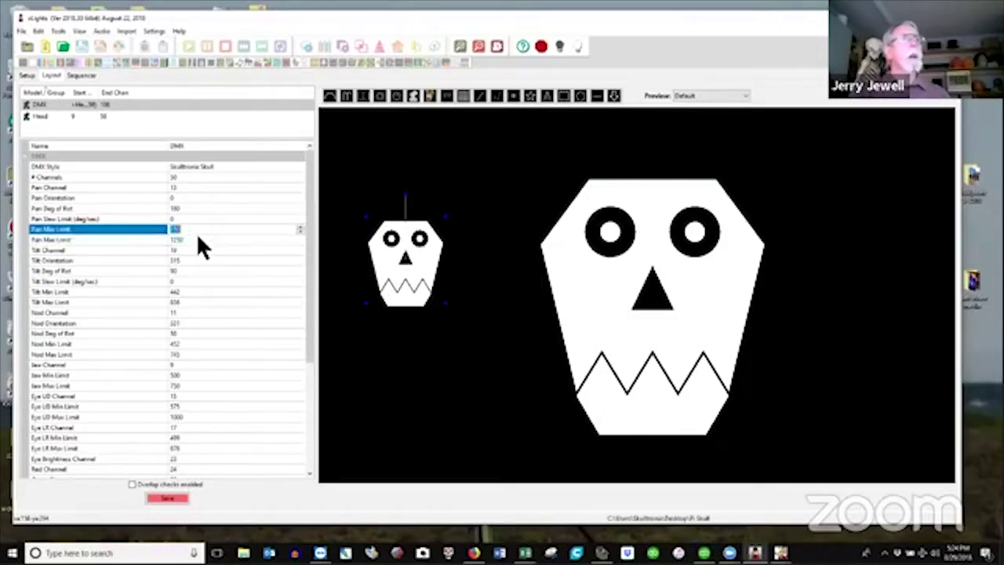
{"action": "left_click", "coordinate": [197, 238]}
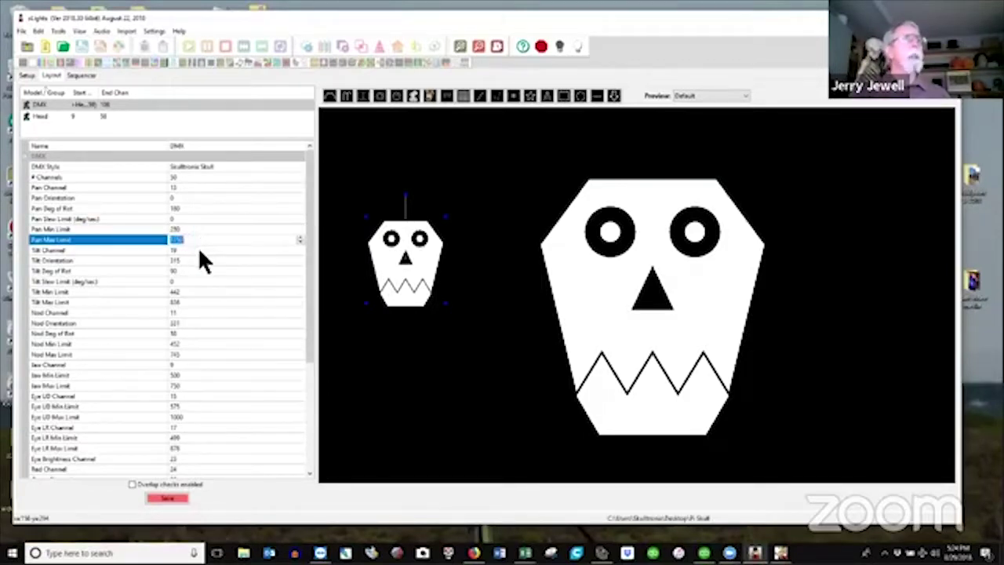
Examine the new skull's tilt channel, orientation, rotation and limit settings, along with its nod and jaw channels
{"action": "left_click", "coordinate": [198, 248]}
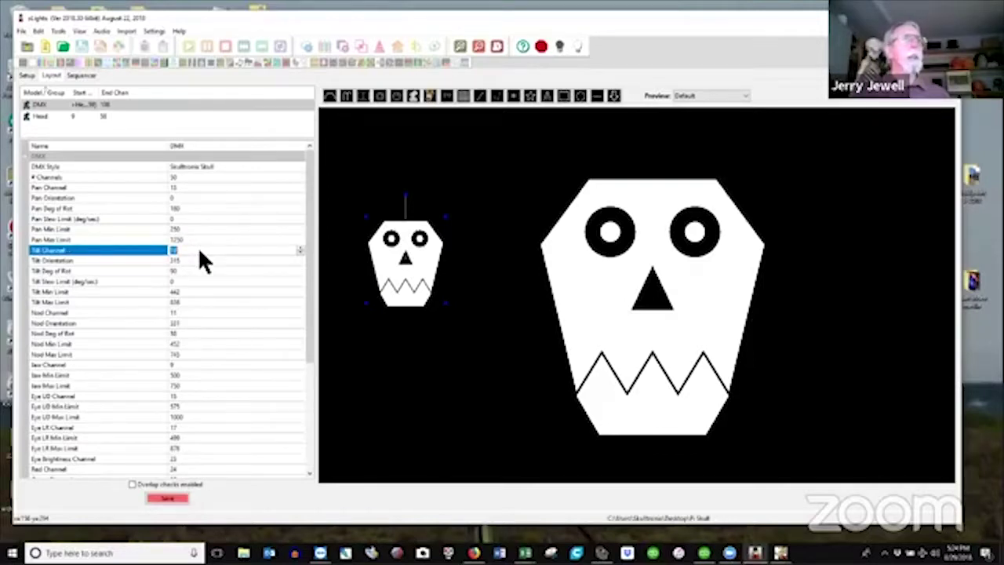
{"action": "left_click", "coordinate": [202, 262]}
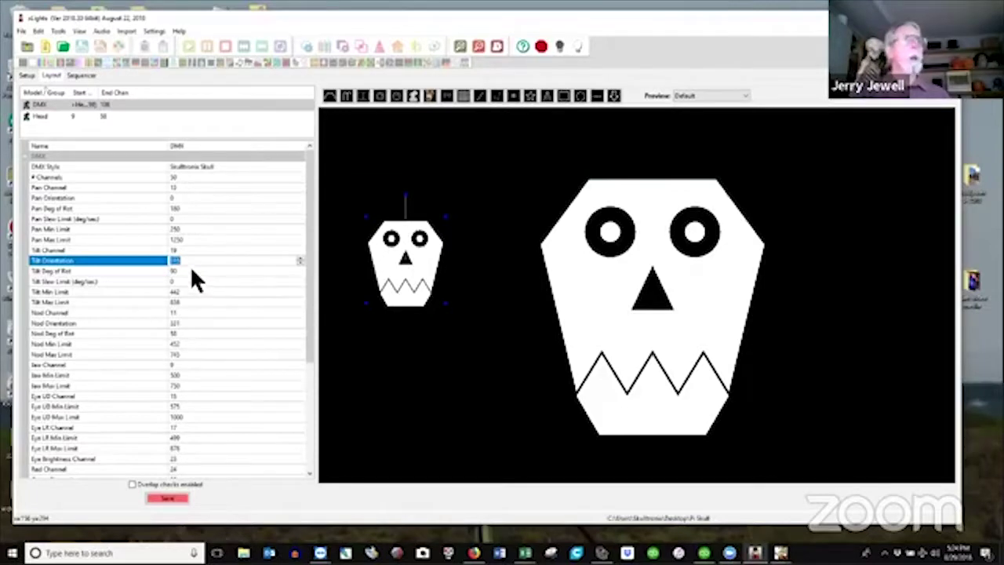
{"action": "left_click", "coordinate": [194, 270]}
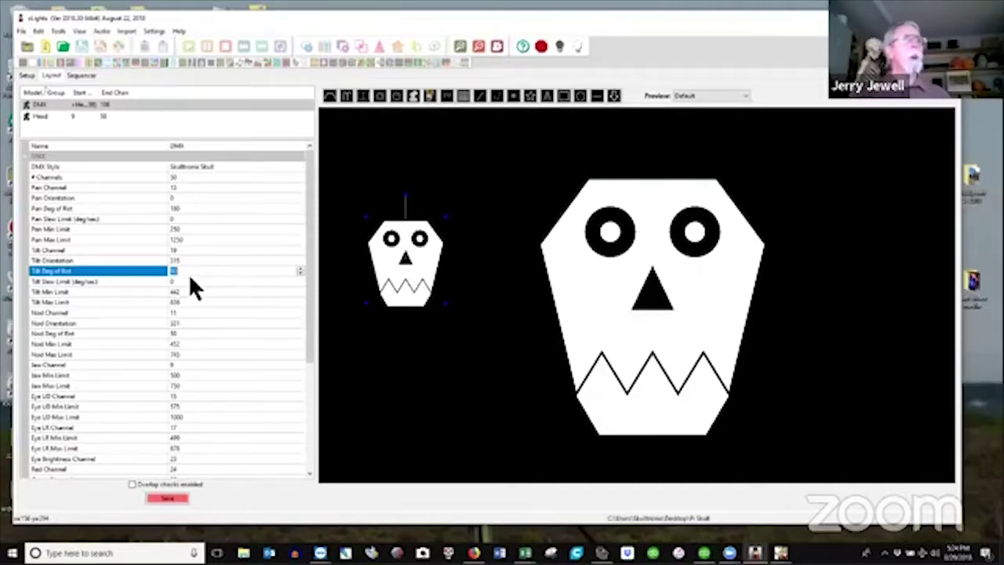
{"action": "left_click", "coordinate": [191, 281]}
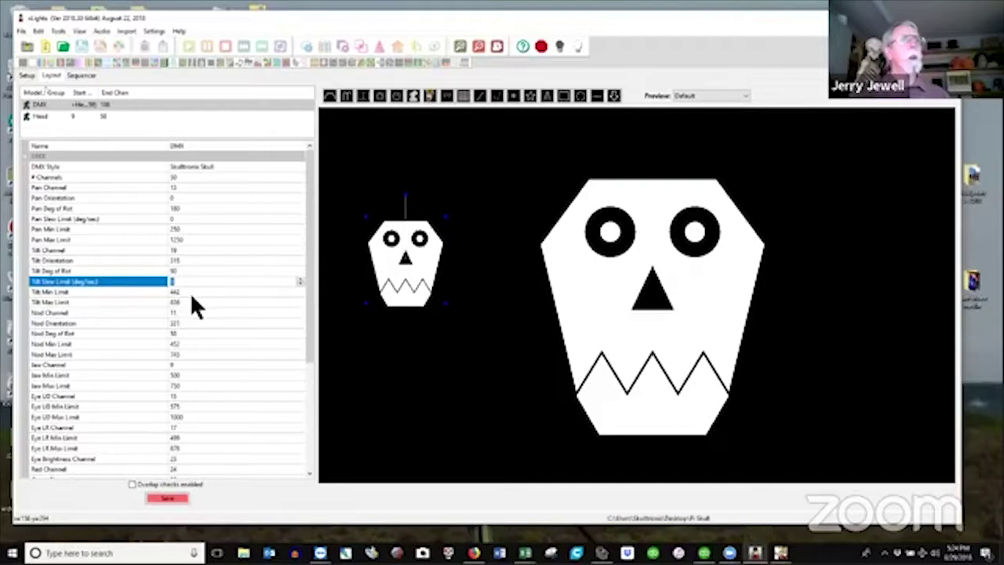
{"action": "key", "text": "Down"}
{"action": "key", "text": "Down"}
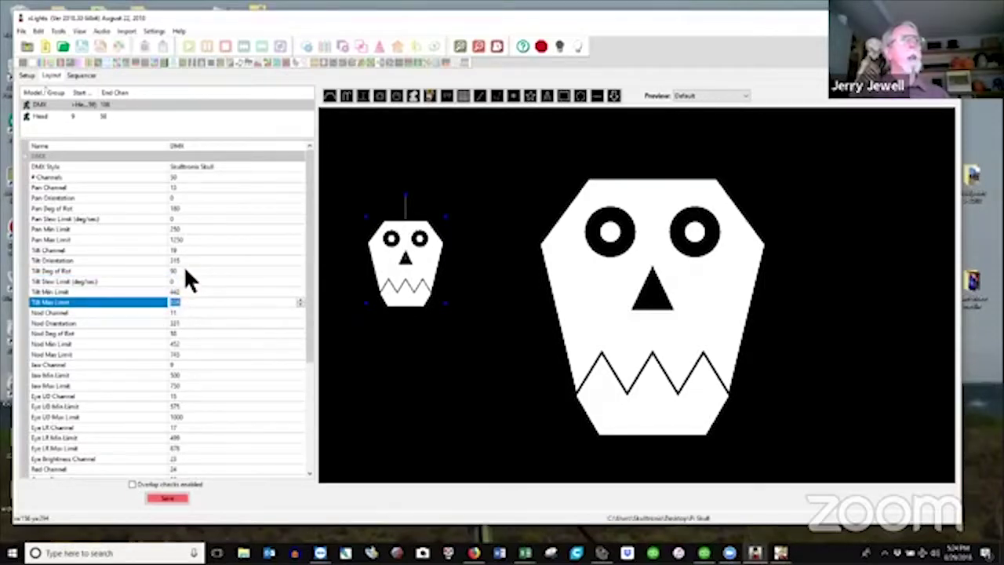
{"action": "left_click", "coordinate": [188, 271]}
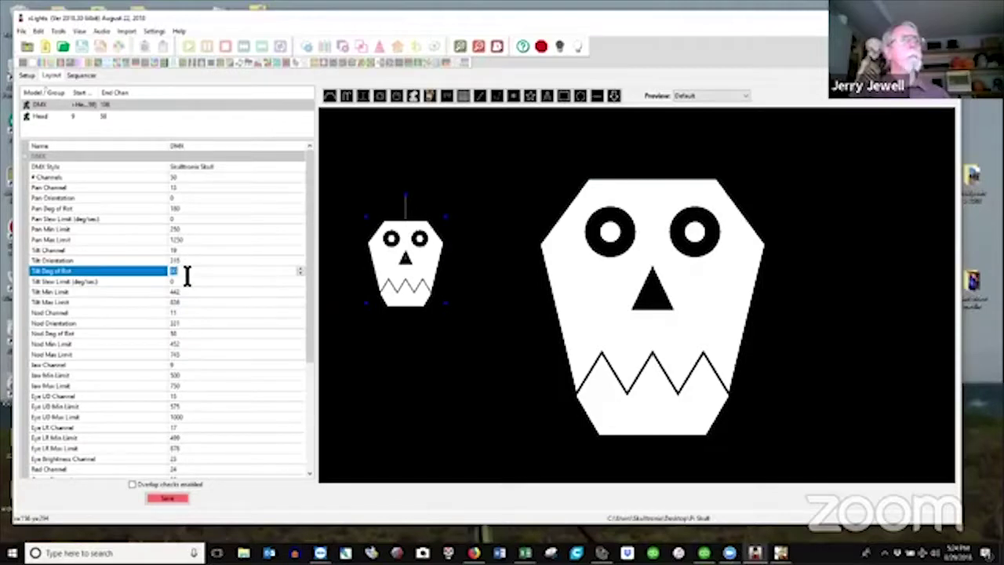
{"action": "left_click", "coordinate": [191, 313]}
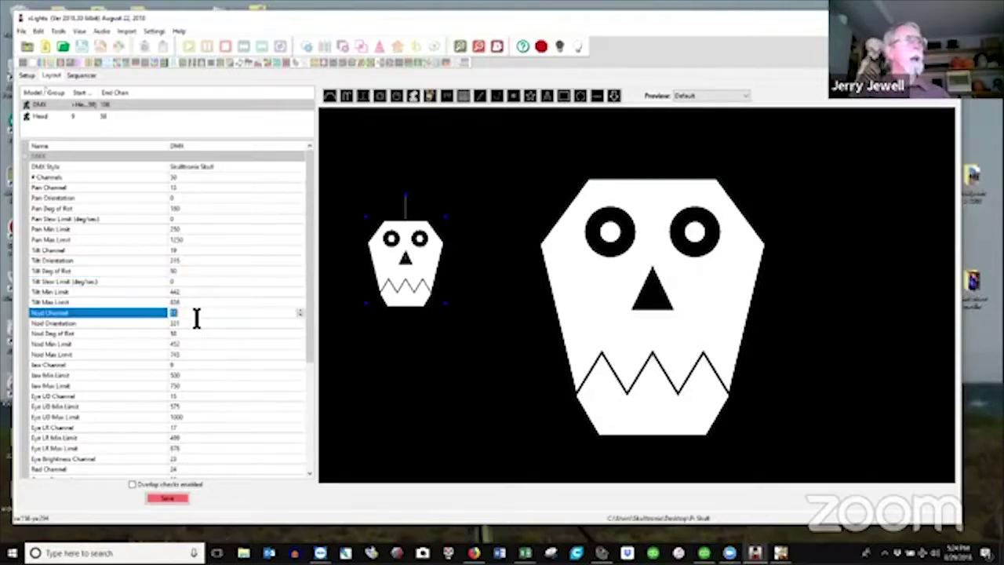
{"action": "left_click", "coordinate": [196, 365]}
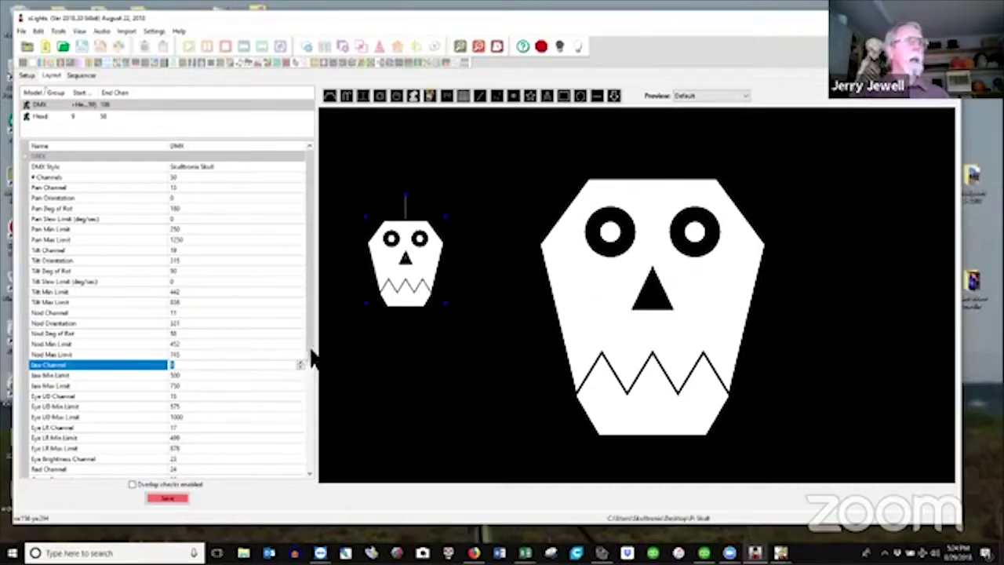
Examine the eye brightness, red, green and blue channel settings of the smaller DMX skull model
{"action": "scroll", "coordinate": [235, 337], "scroll_direction": "down", "scroll_amount": 2}
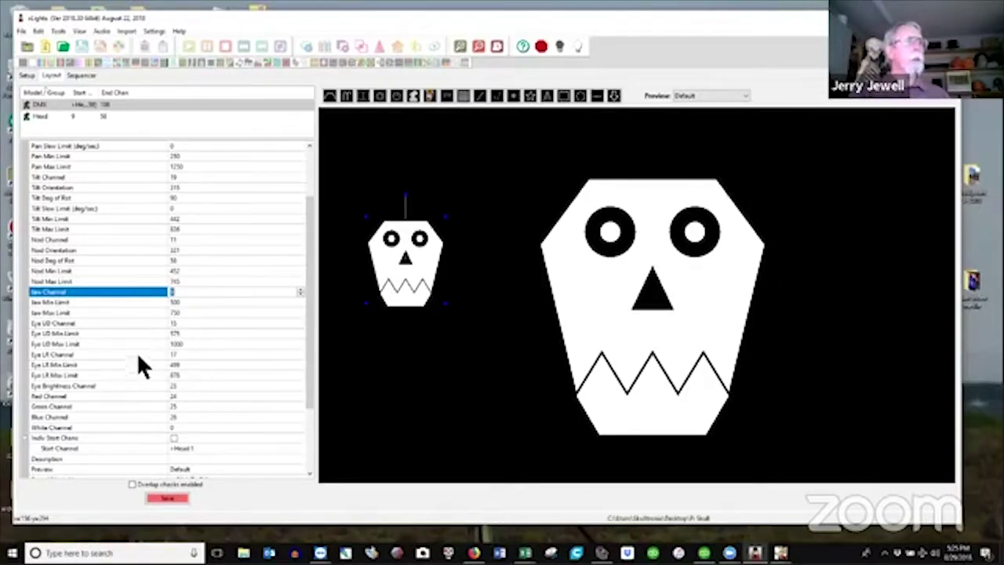
{"action": "left_click", "coordinate": [200, 385]}
{"action": "left_click", "coordinate": [199, 396]}
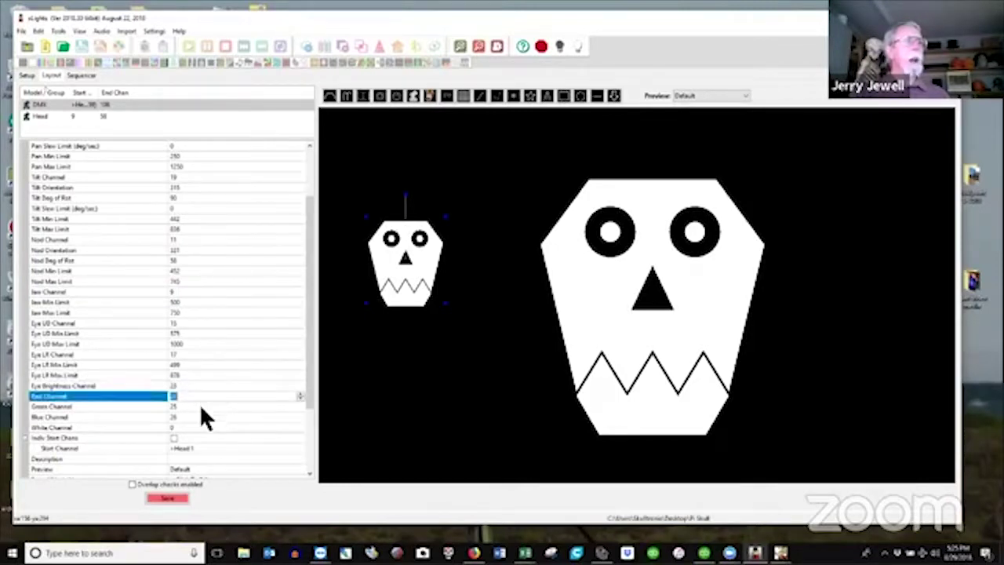
{"action": "left_click", "coordinate": [201, 406]}
{"action": "left_click", "coordinate": [202, 416]}
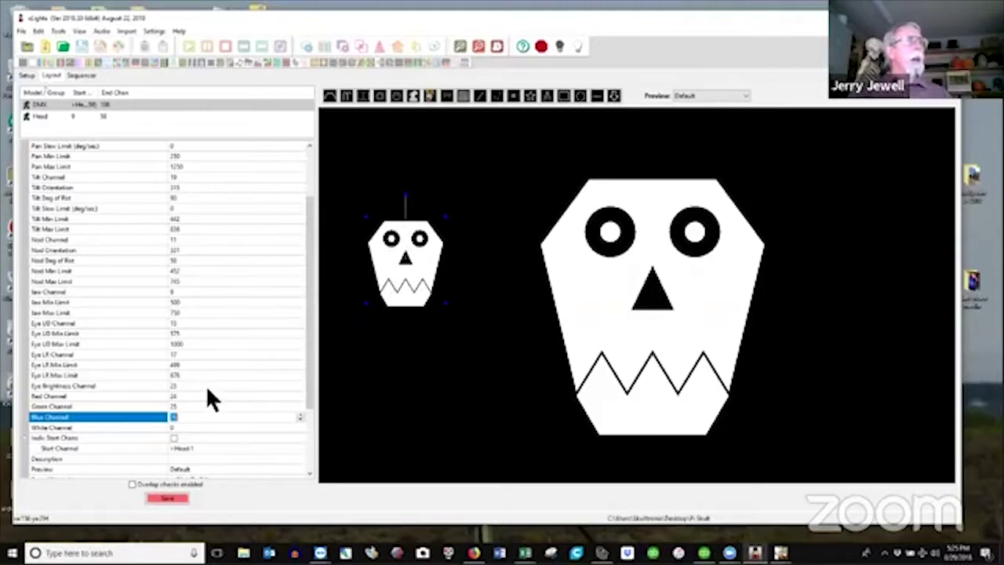
{"action": "scroll", "coordinate": [208, 389], "scroll_direction": "down", "scroll_amount": 2}
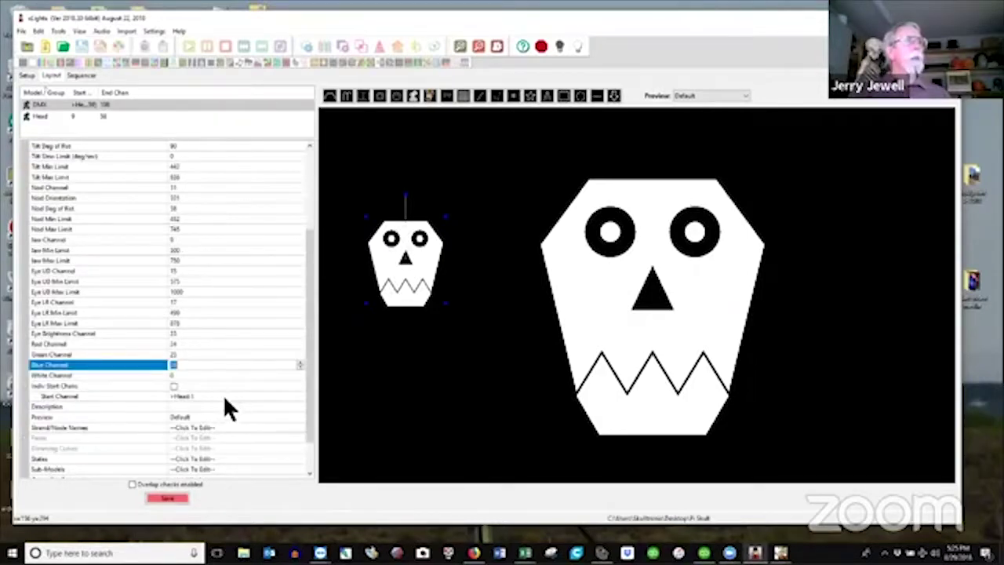
Examine the Head model's settings for comparison, including its eye channels and start channel
{"action": "left_click", "coordinate": [596, 328]}
{"action": "left_click", "coordinate": [213, 428]}
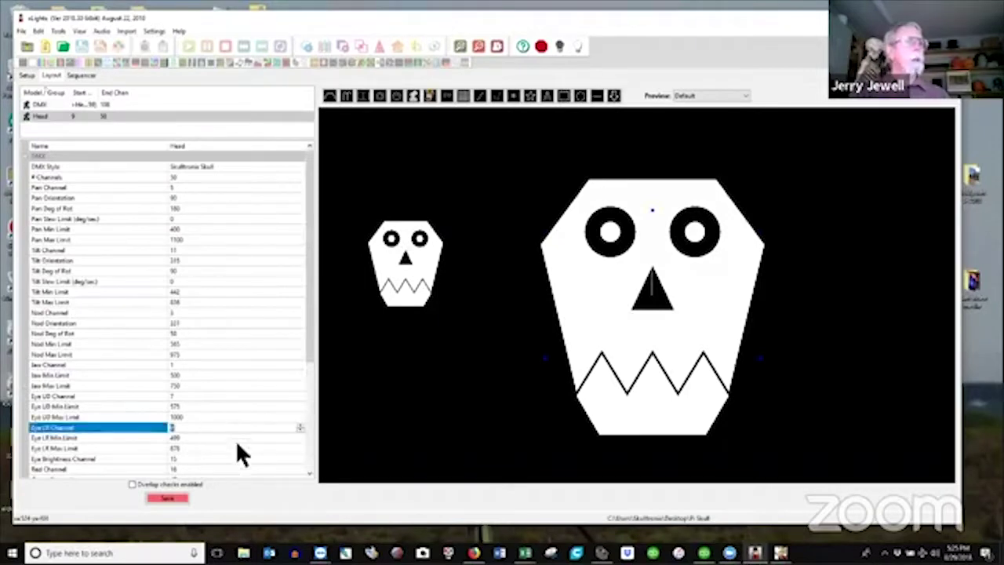
{"action": "scroll", "coordinate": [313, 363], "scroll_direction": "down", "scroll_amount": 2}
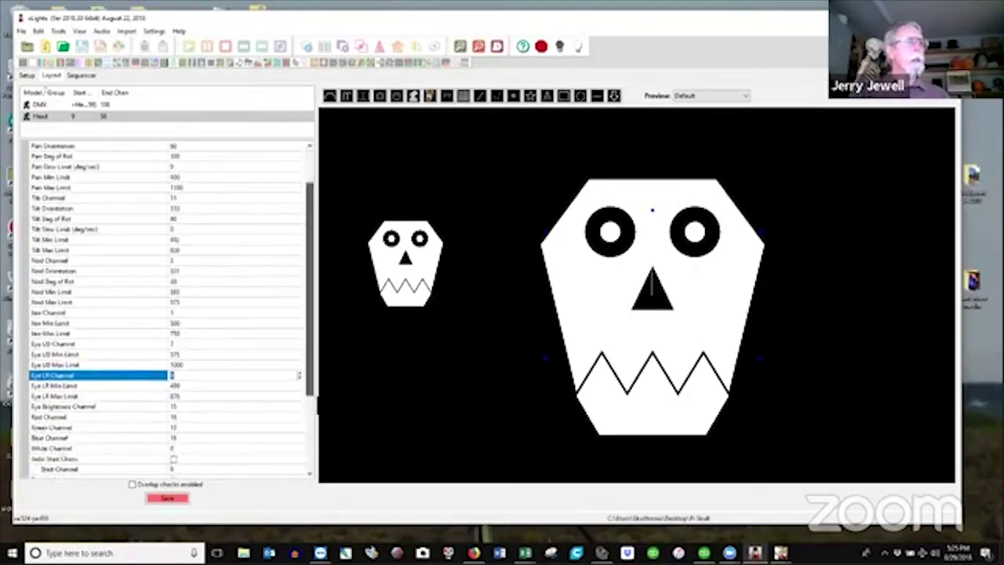
{"action": "scroll", "coordinate": [200, 392], "scroll_direction": "down", "scroll_amount": 2}
{"action": "left_click", "coordinate": [201, 417]}
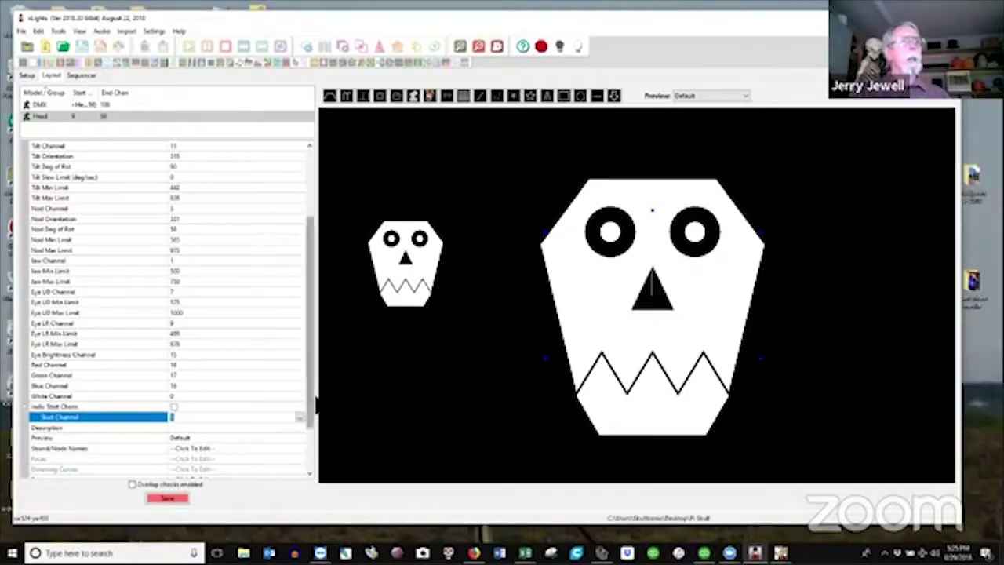
{"action": "left_click_drag", "start_coordinate": [309, 384], "coordinate": [308, 287]}
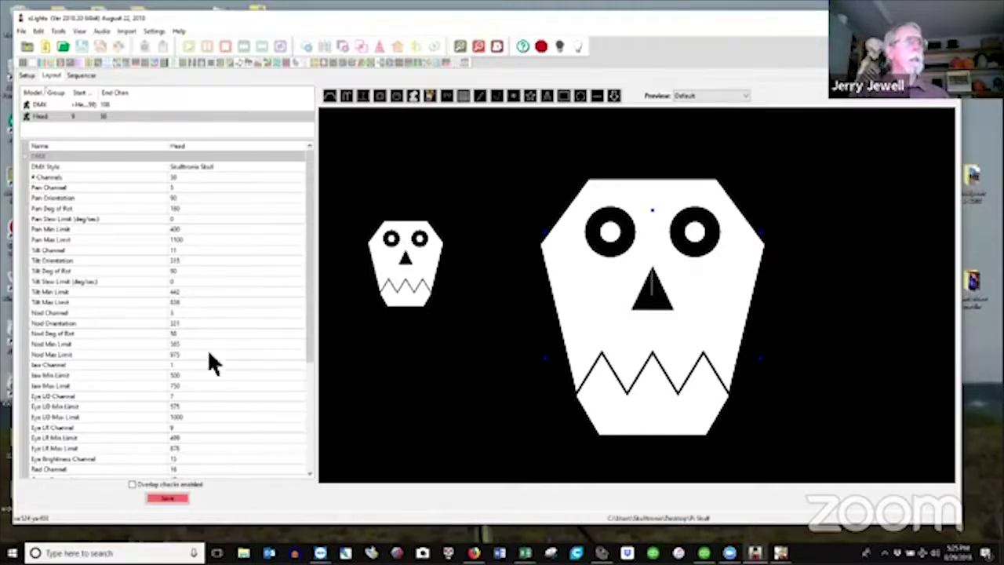
{"action": "left_click", "coordinate": [198, 396]}
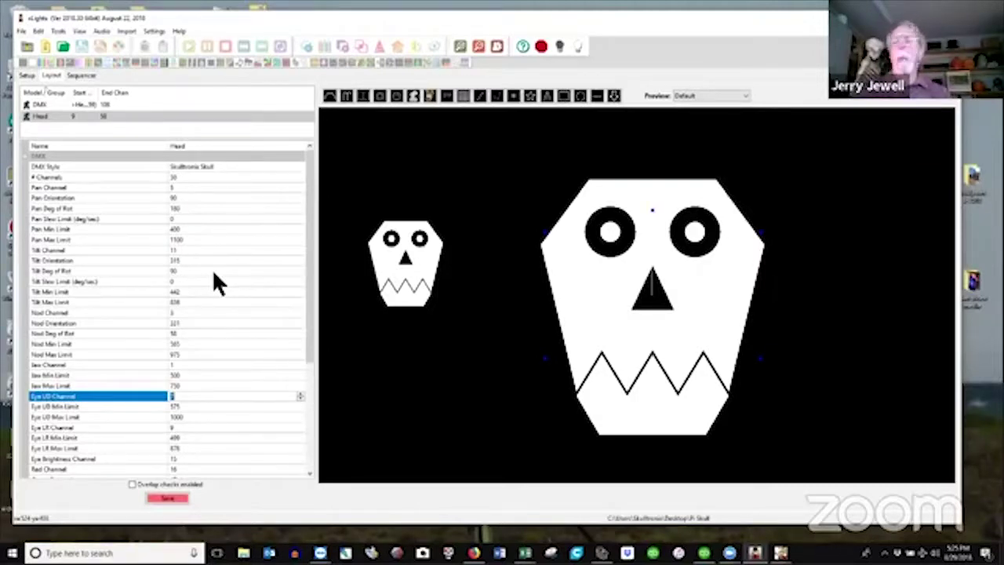
Delete the smaller DMX skull model and select the Head model
{"action": "left_click", "coordinate": [405, 262]}
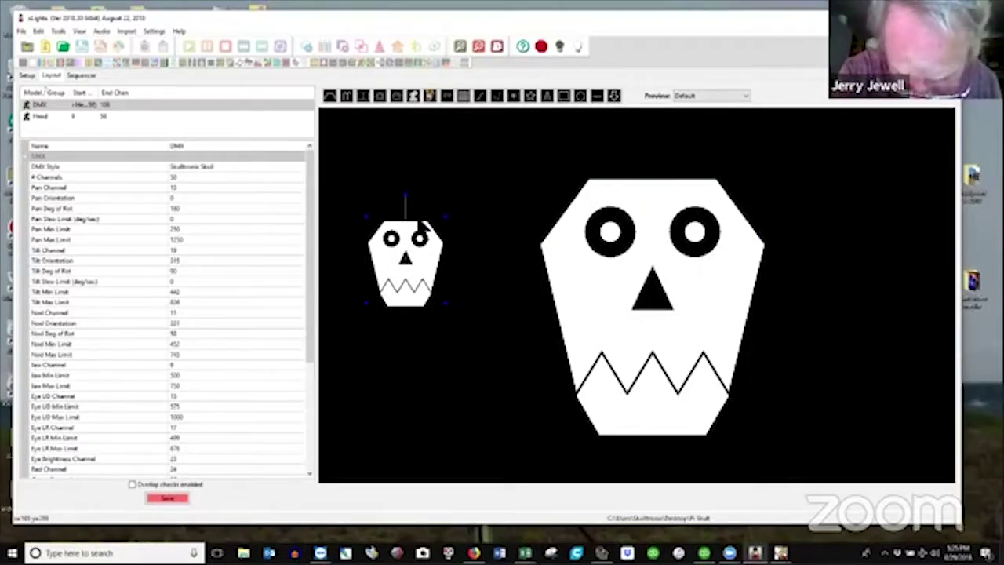
{"action": "key", "text": "Delete"}
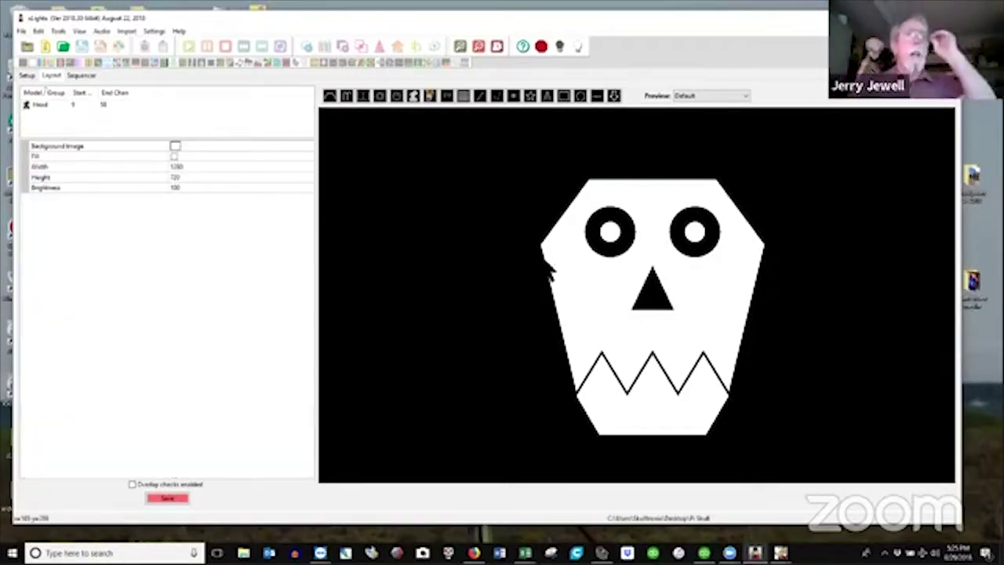
{"action": "left_click", "coordinate": [594, 277]}
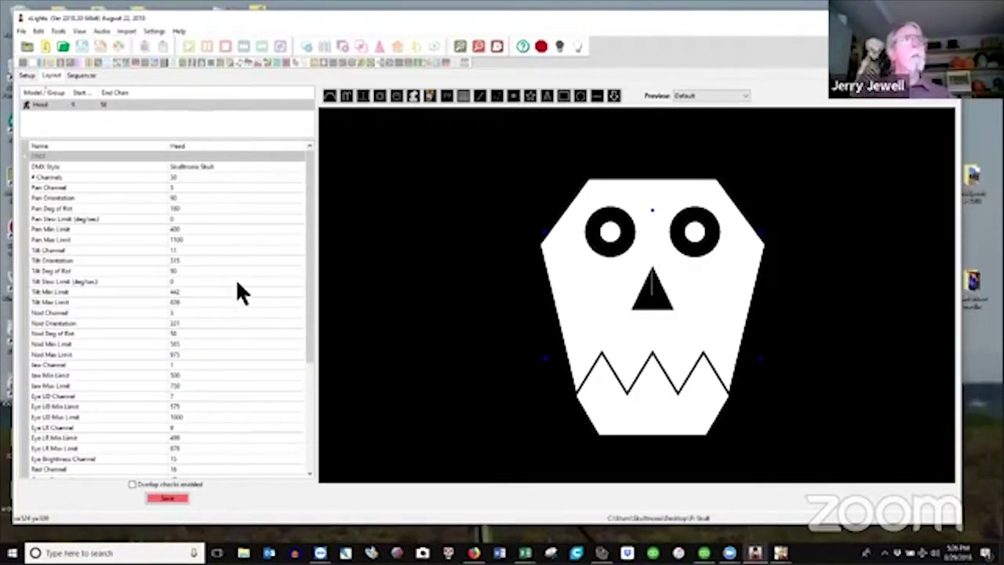
Create a 20fps (50ms) musical sequence from the Jingle Bell Rock audio file using quick start, and expand the Head model's channel rows
{"action": "left_click", "coordinate": [22, 31]}
{"action": "mouse_move", "coordinate": [31, 36]}
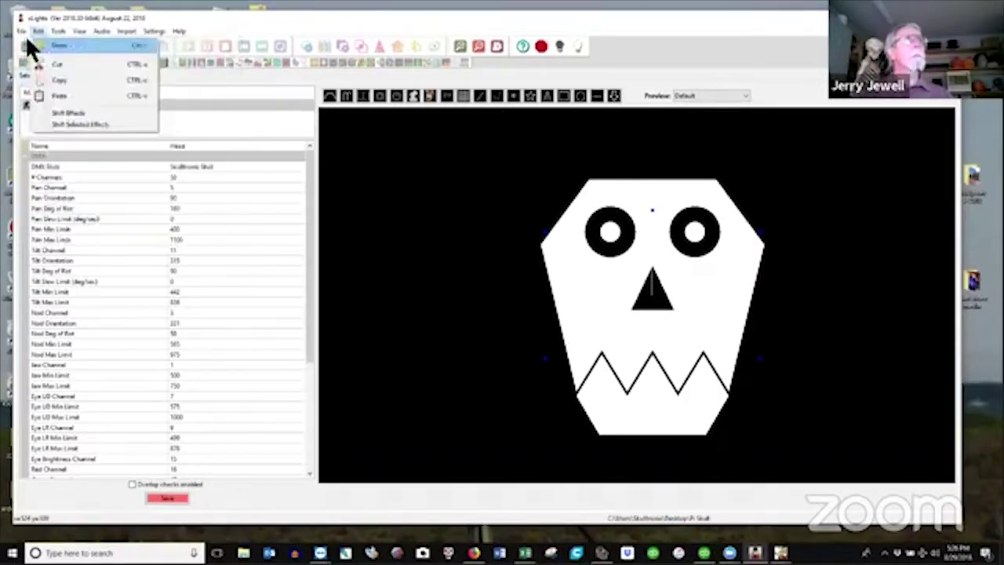
{"action": "left_click", "coordinate": [56, 46]}
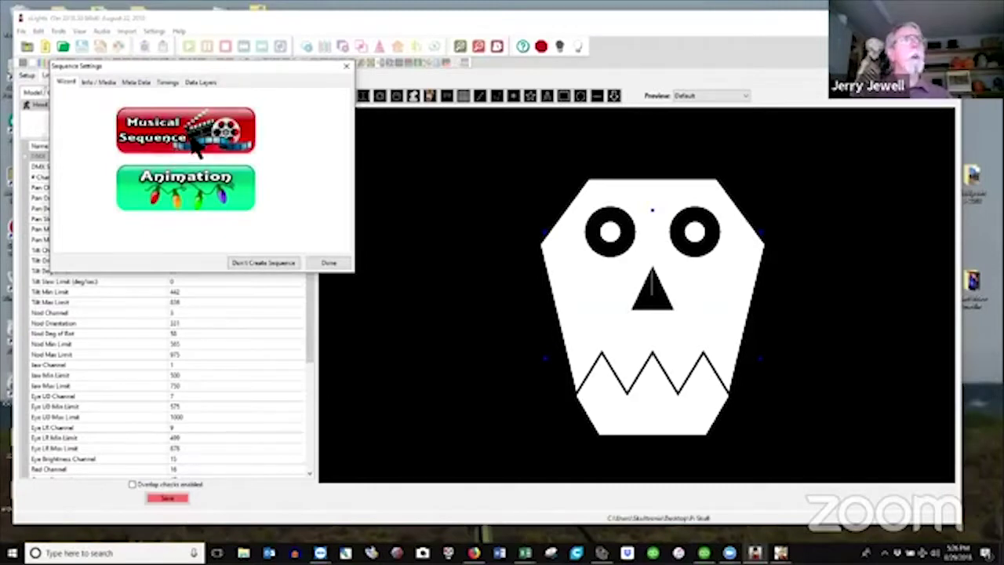
{"action": "left_click", "coordinate": [196, 145]}
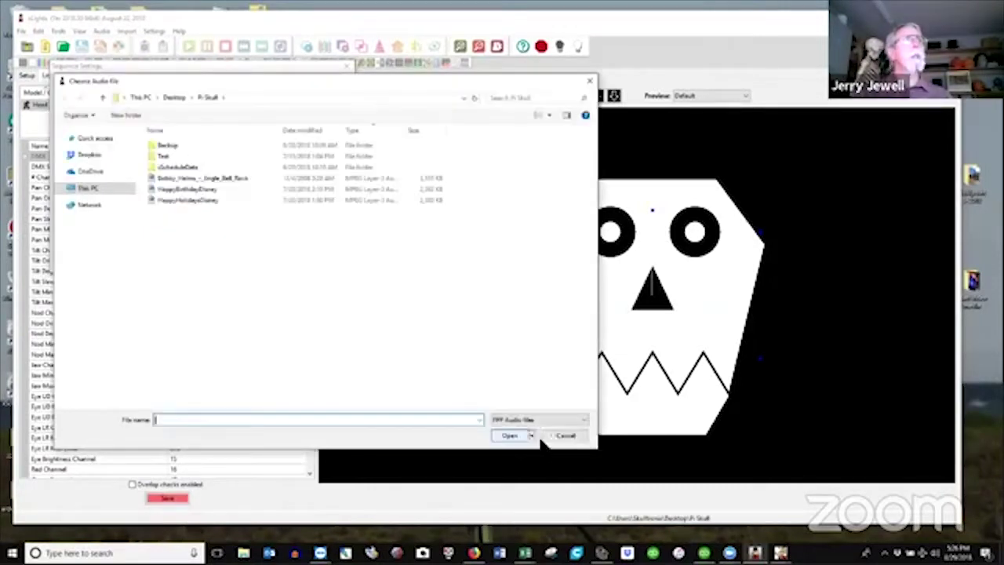
{"action": "double_click", "coordinate": [206, 182]}
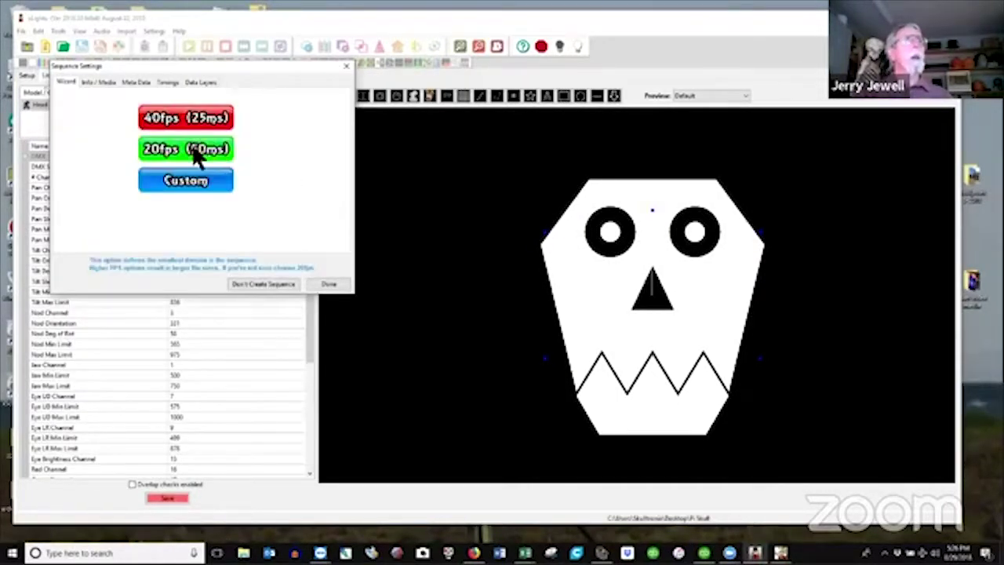
{"action": "left_click", "coordinate": [200, 159]}
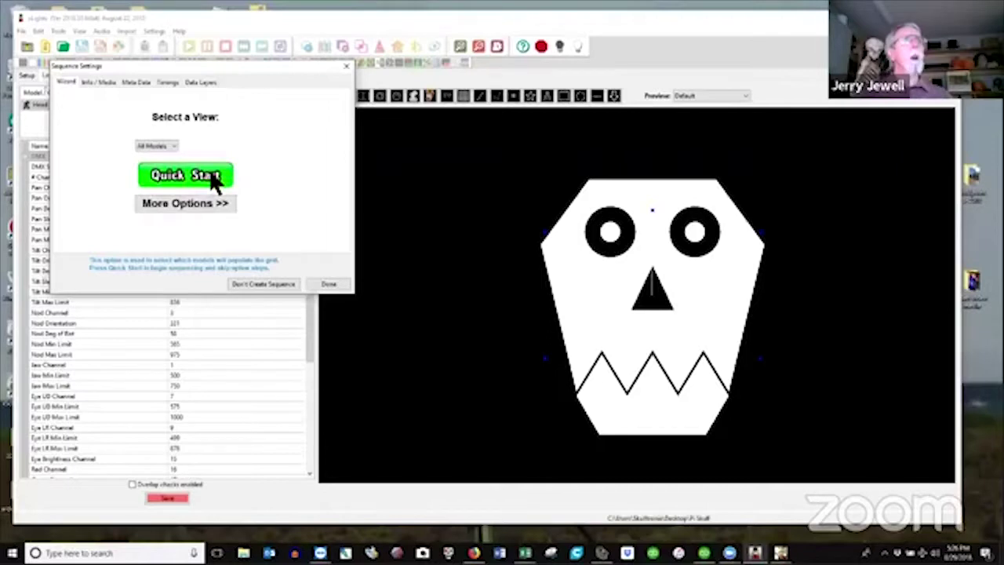
{"action": "left_click", "coordinate": [211, 171]}
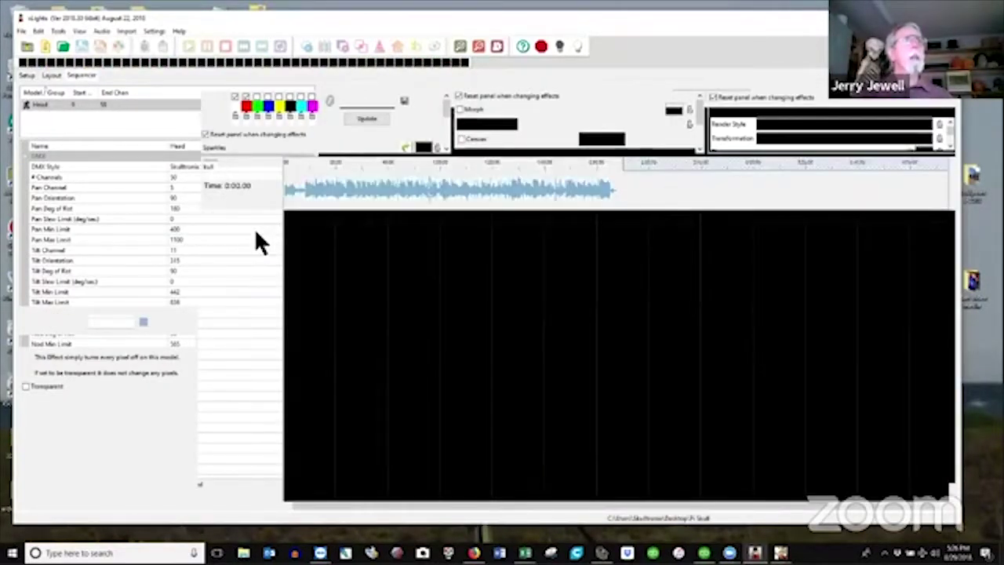
{"action": "left_click", "coordinate": [251, 229]}
{"action": "left_click", "coordinate": [252, 239]}
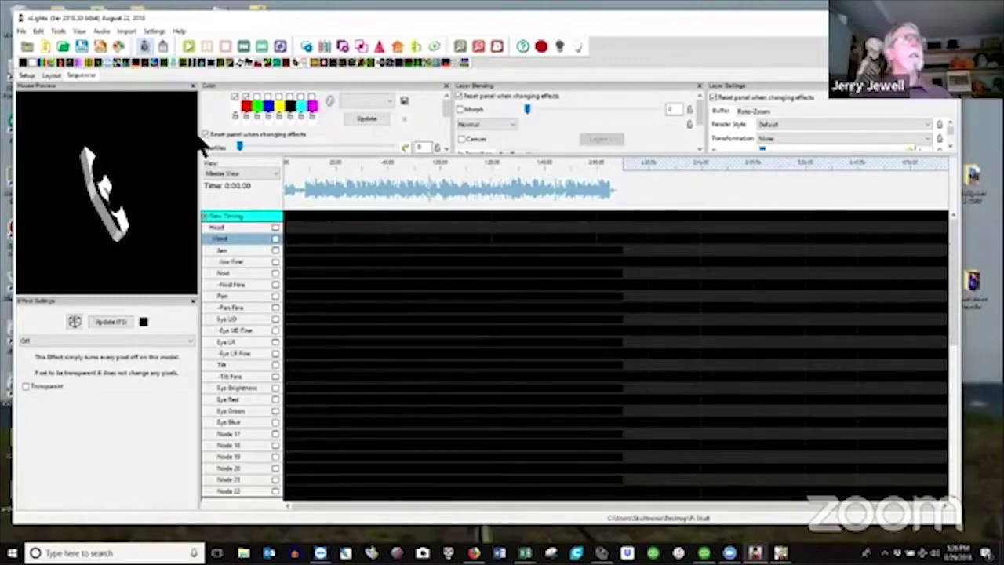
Import effects from a VSA file, assigning all of its tracks to the Head model
{"action": "left_click", "coordinate": [129, 32]}
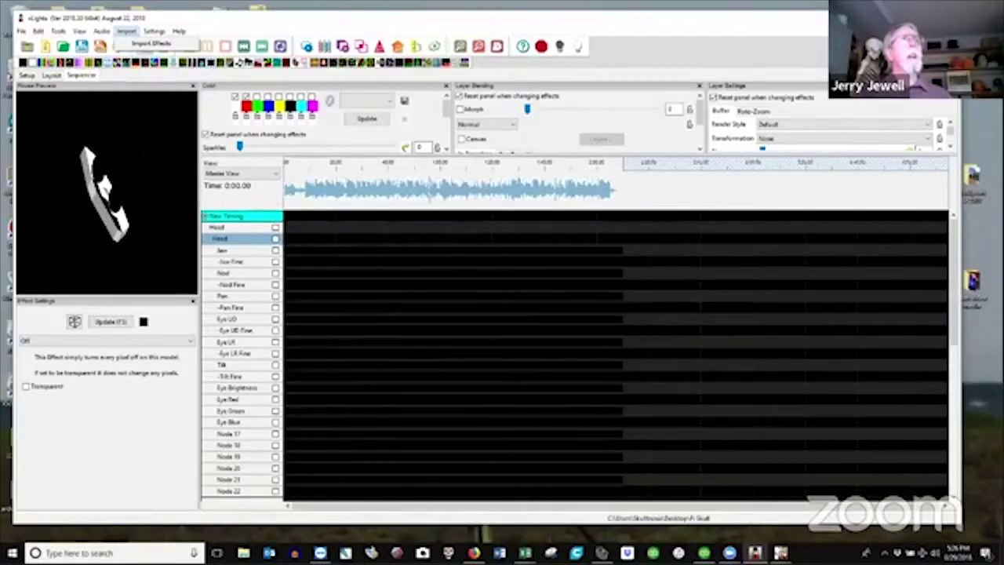
{"action": "left_click", "coordinate": [150, 43]}
{"action": "double_click", "coordinate": [145, 151]}
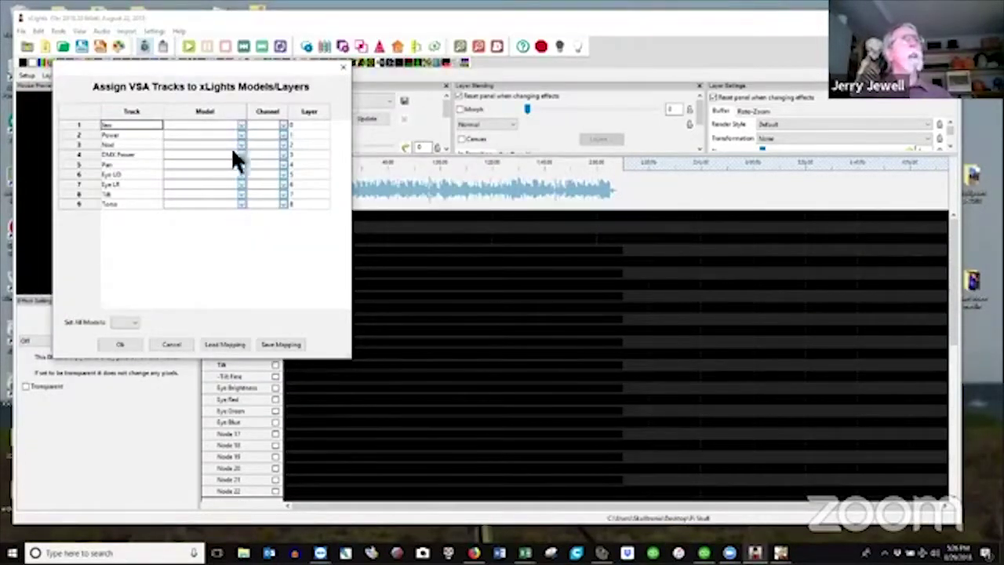
{"action": "left_click", "coordinate": [125, 321]}
{"action": "left_click", "coordinate": [129, 340]}
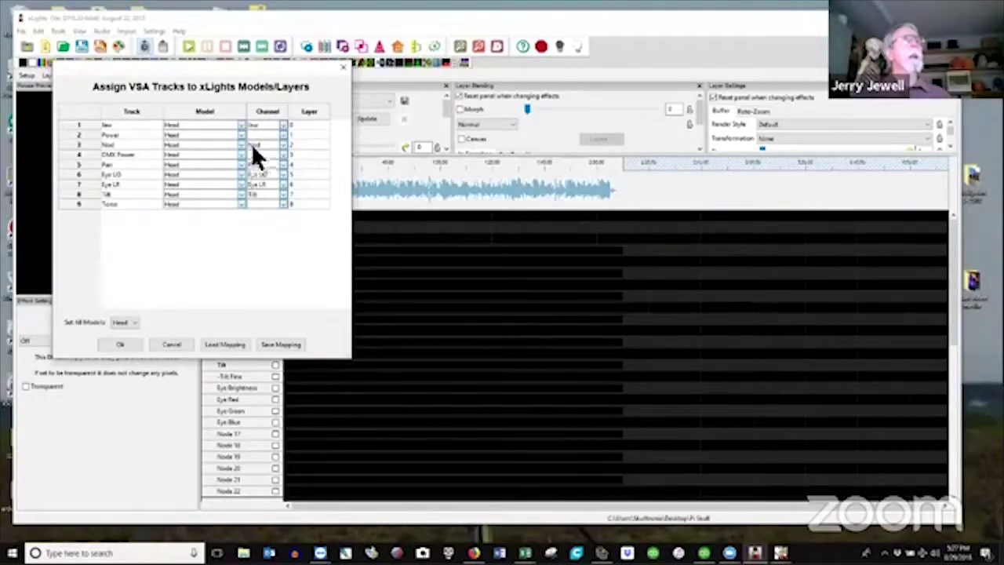
{"action": "left_click", "coordinate": [121, 344]}
{"action": "left_click", "coordinate": [243, 214]}
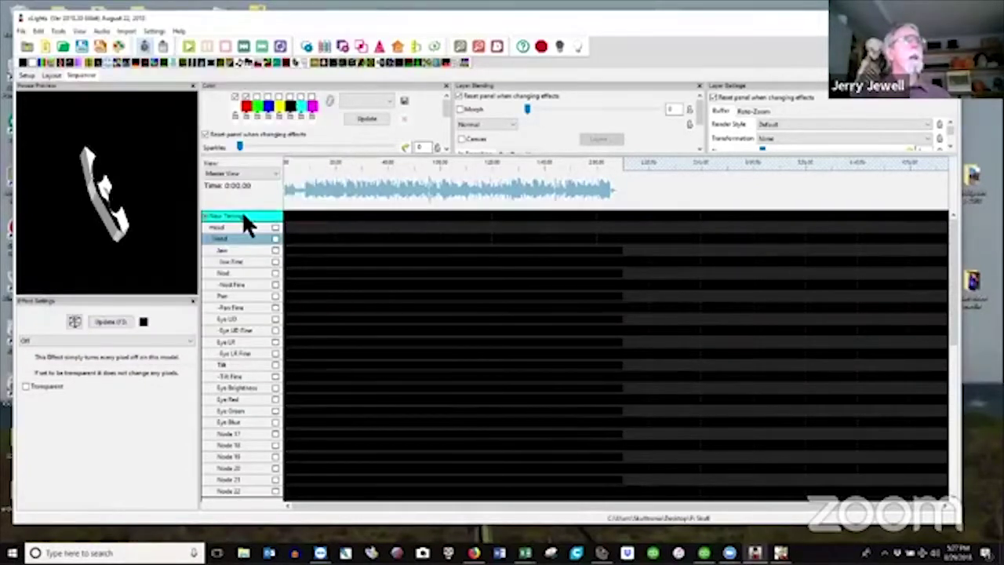
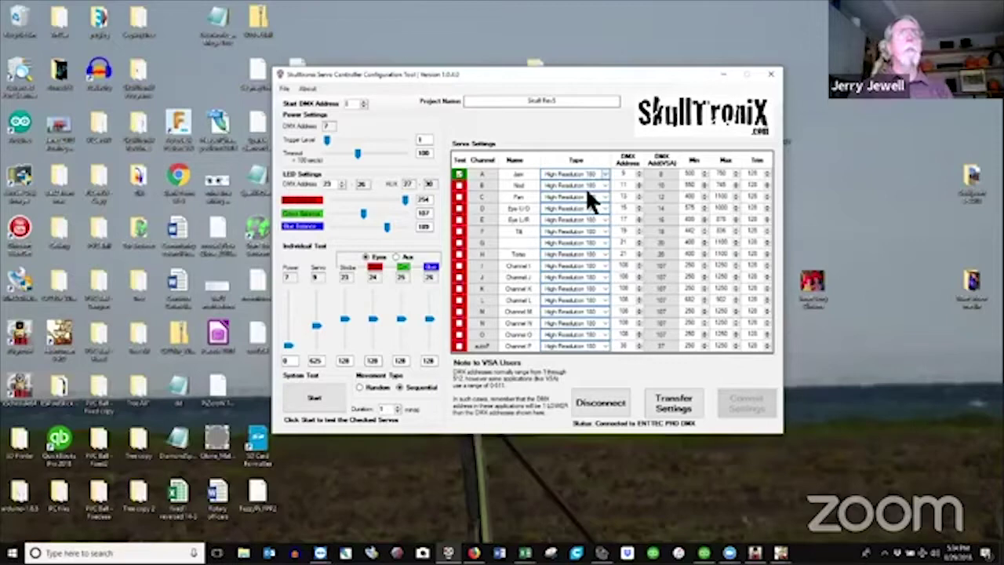
Examine the servo type options for the Jaw channel in the Skulltronix Servo Controller Configuration Tool, keeping High Resolution 180
{"action": "left_click", "coordinate": [586, 187]}
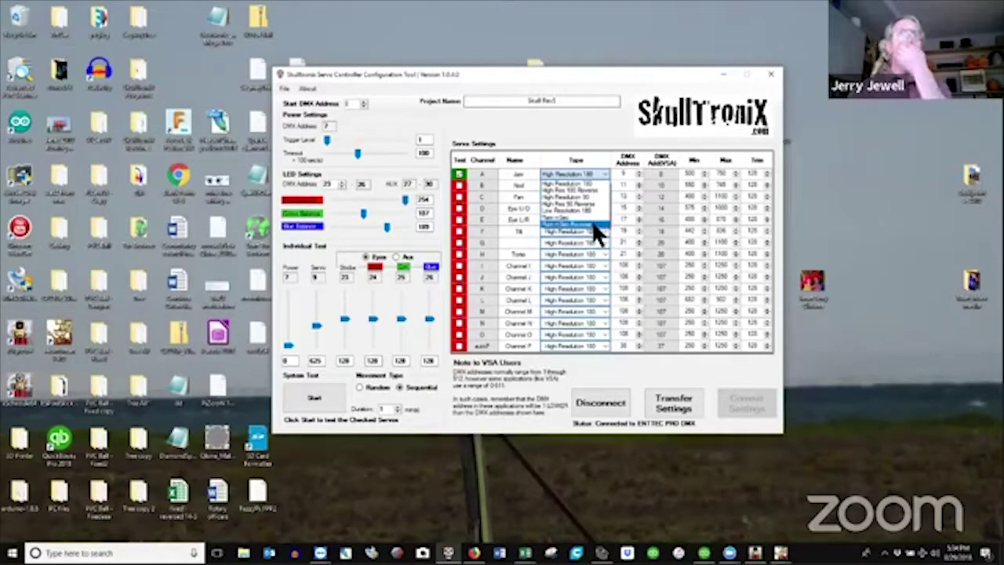
{"action": "left_click", "coordinate": [588, 171]}
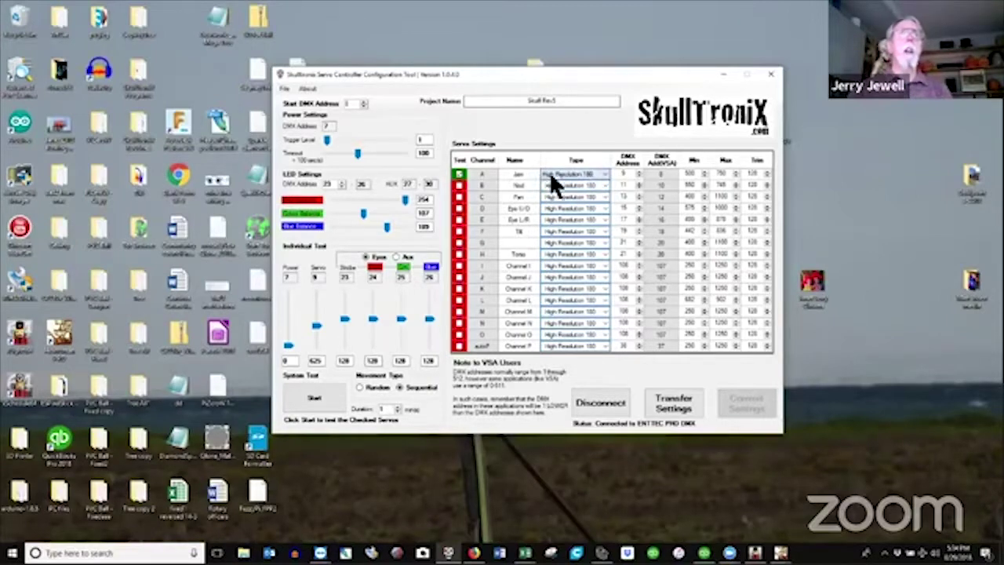
{"action": "left_click", "coordinate": [594, 168]}
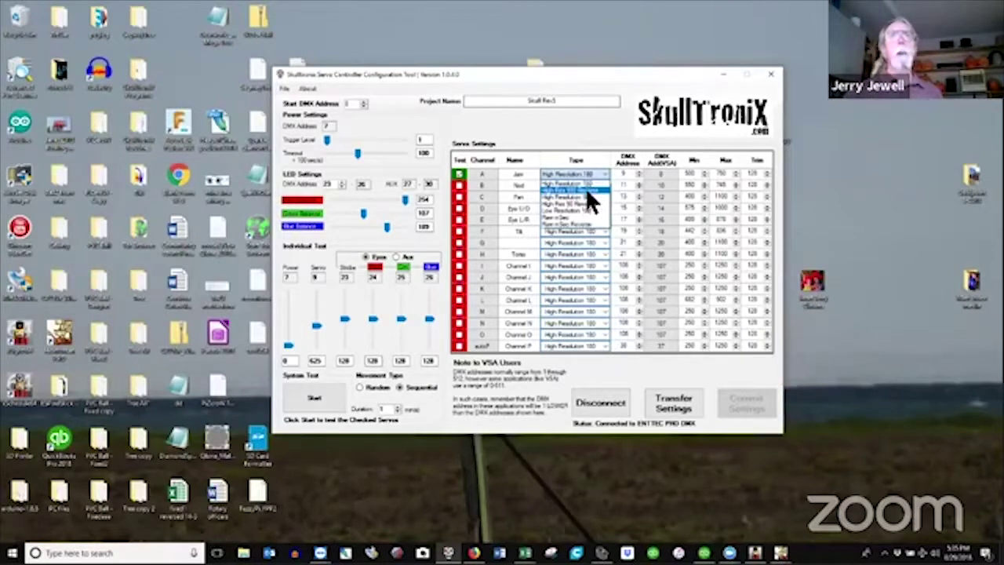
{"action": "left_click", "coordinate": [574, 179]}
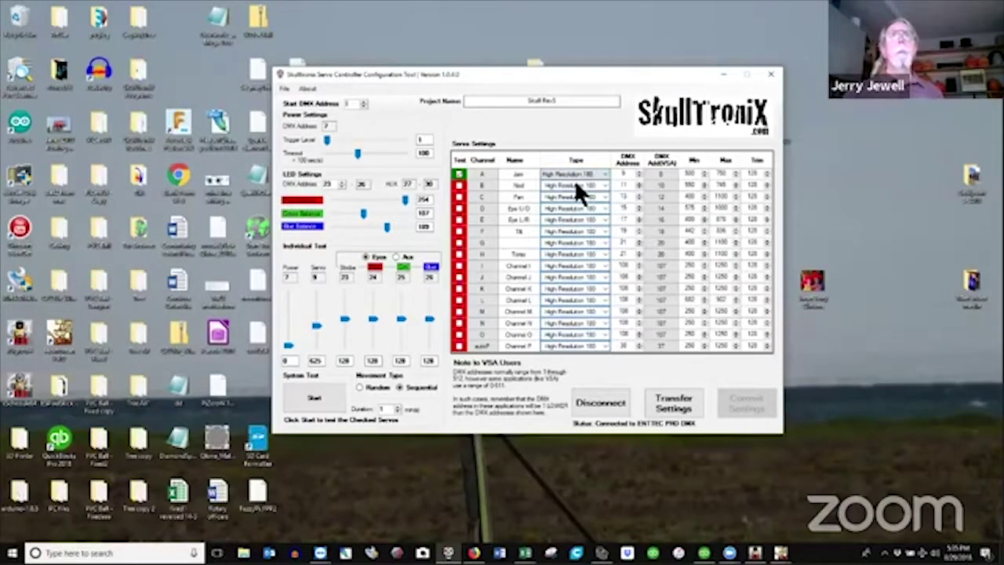
{"action": "left_click", "coordinate": [580, 172]}
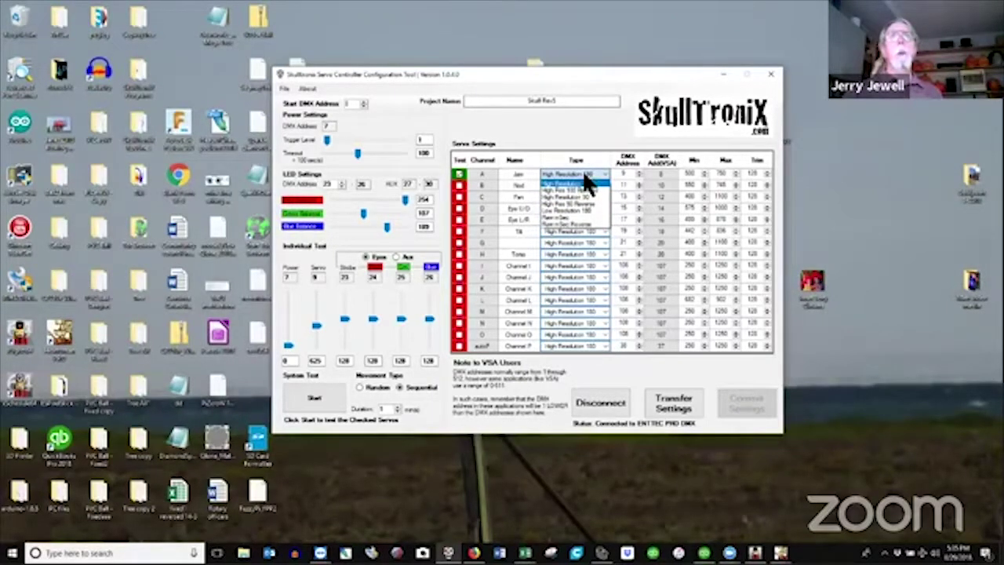
{"action": "left_click", "coordinate": [584, 182]}
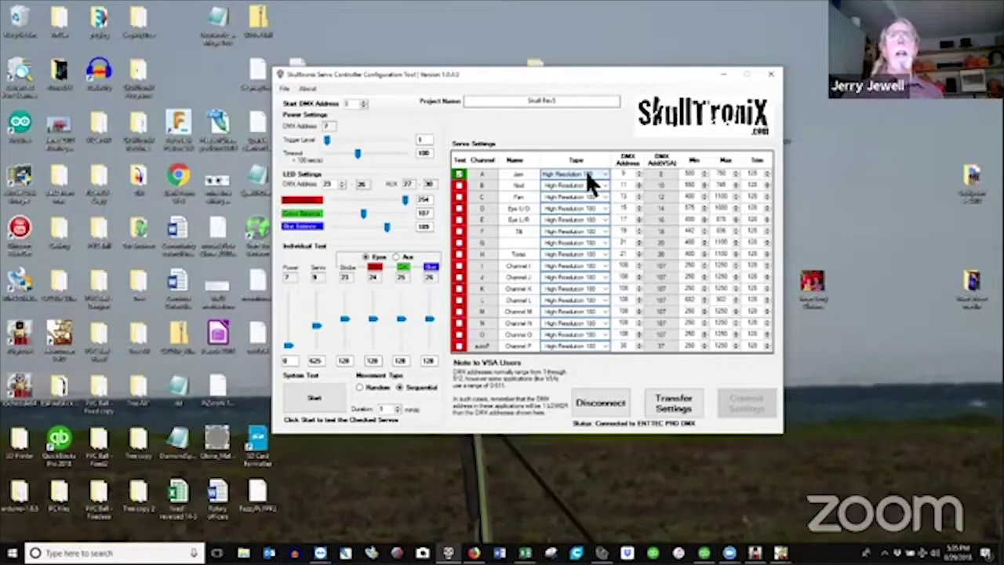
Set the Jaw channel's servo type to High Res 180 Reverse and transfer the settings to the controller
{"action": "left_click", "coordinate": [587, 173]}
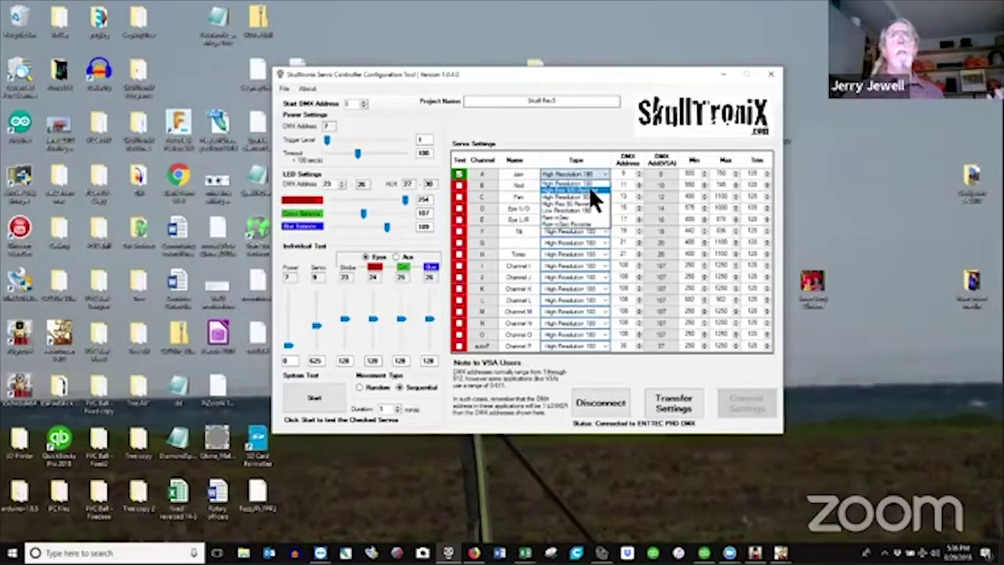
{"action": "left_click", "coordinate": [589, 189]}
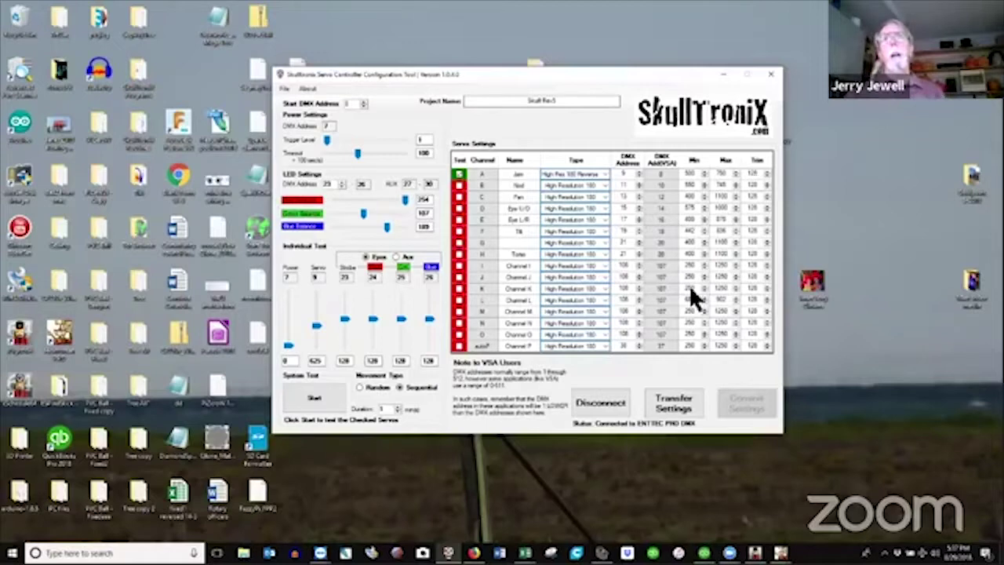
{"action": "left_click", "coordinate": [672, 404]}
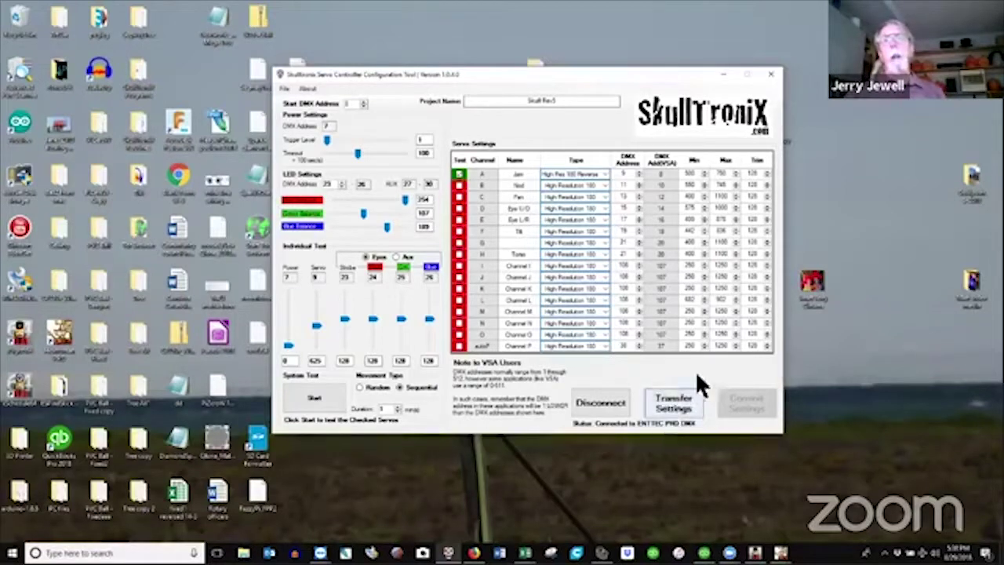
{"action": "left_click", "coordinate": [655, 400]}
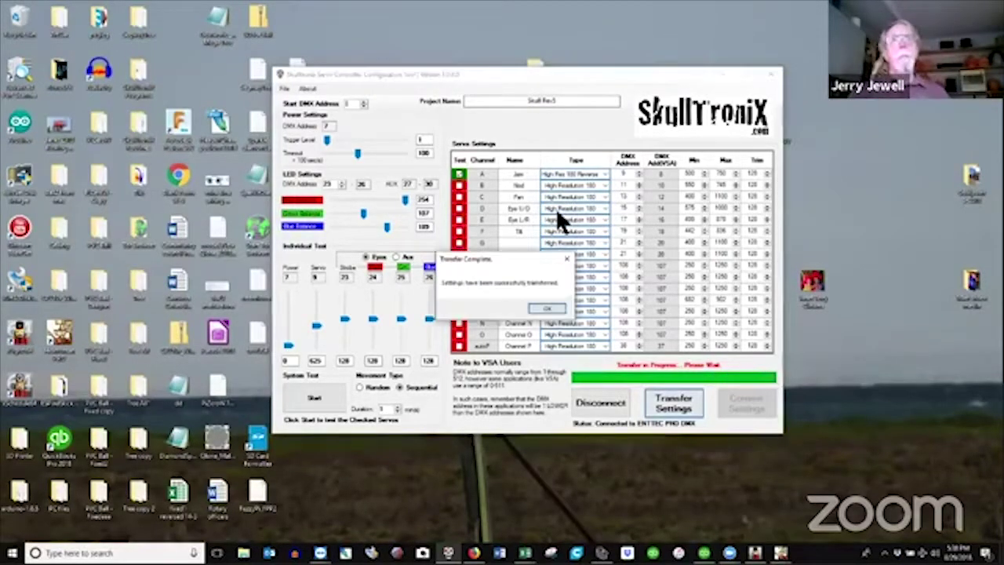
{"action": "left_click", "coordinate": [562, 304]}
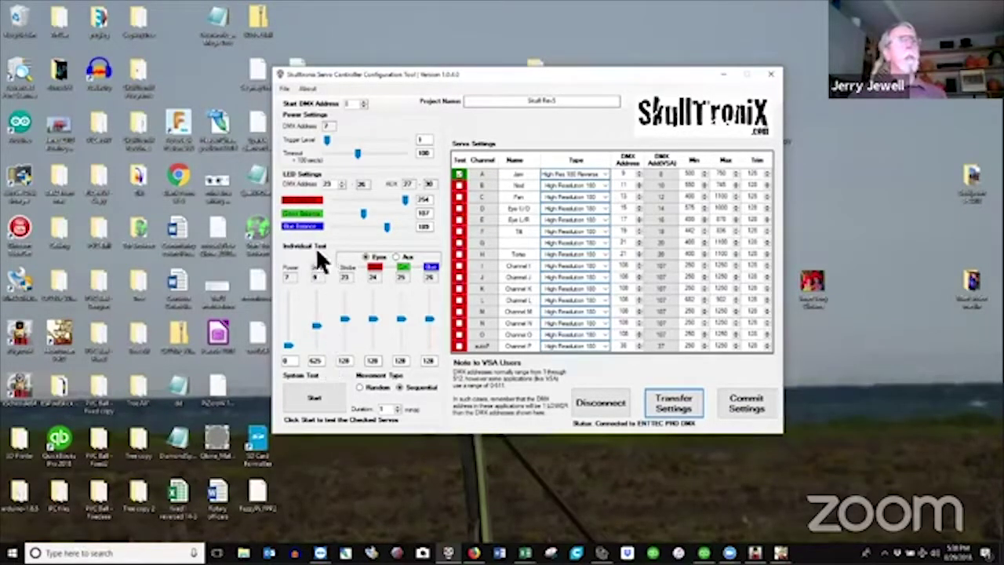
Test the Jaw servo by moving it to about 983, and switch to testing the Nod servo, moving it to about 1062
{"action": "mouse_move", "coordinate": [315, 323]}
{"action": "left_mouse_down"}
{"action": "mouse_move", "coordinate": [315, 292]}
{"action": "mouse_move", "coordinate": [316, 345]}
{"action": "mouse_move", "coordinate": [317, 304]}
{"action": "left_mouse_up"}
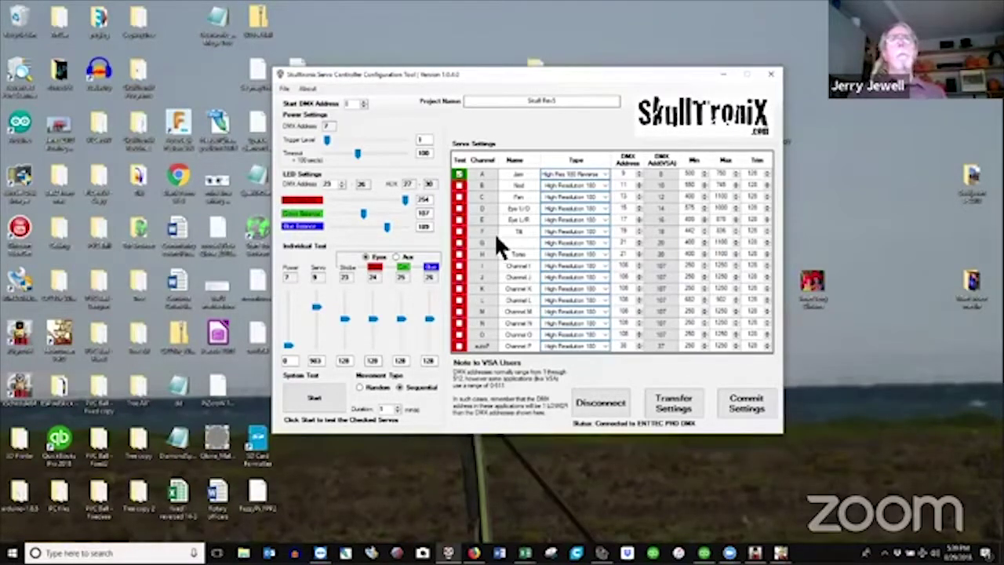
{"action": "left_click", "coordinate": [459, 173]}
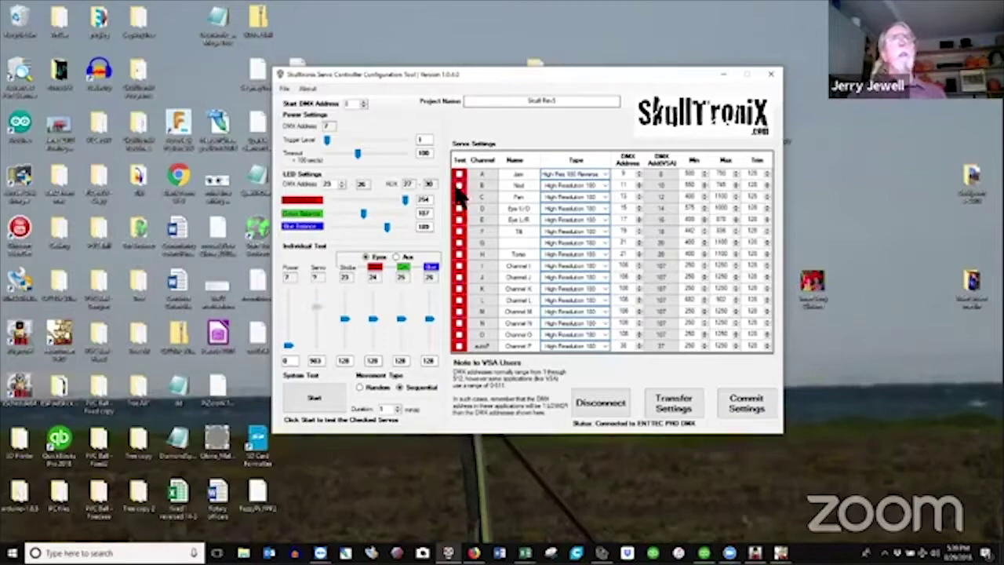
{"action": "left_click", "coordinate": [459, 186]}
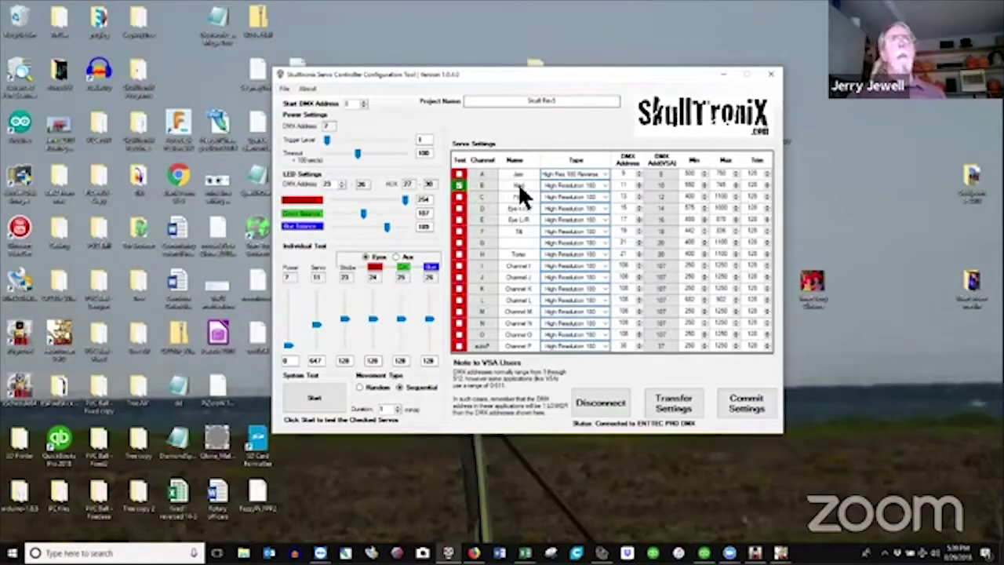
{"action": "left_click_drag", "start_coordinate": [316, 323], "coordinate": [316, 302]}
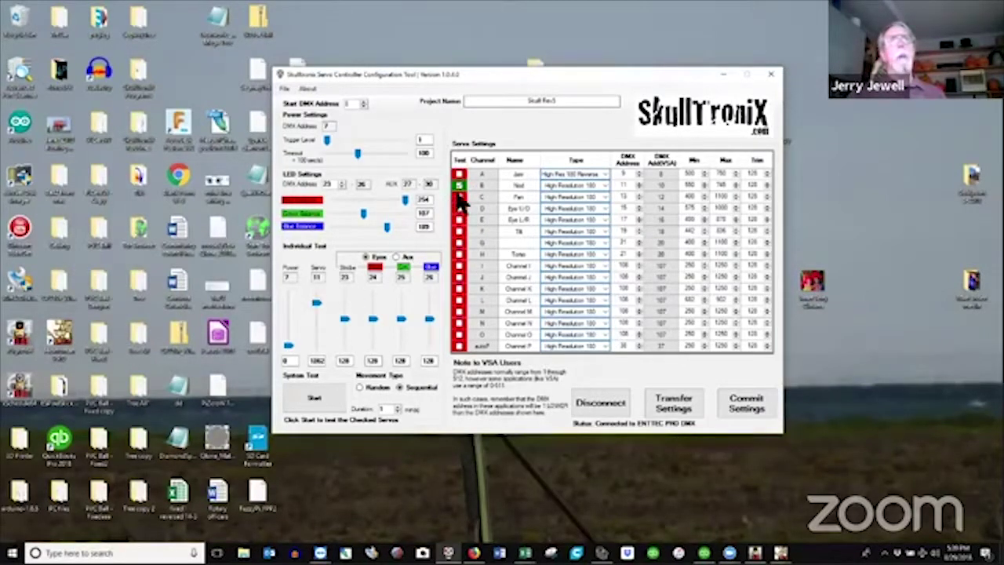
{"action": "left_click", "coordinate": [458, 186]}
{"action": "left_click", "coordinate": [458, 186]}
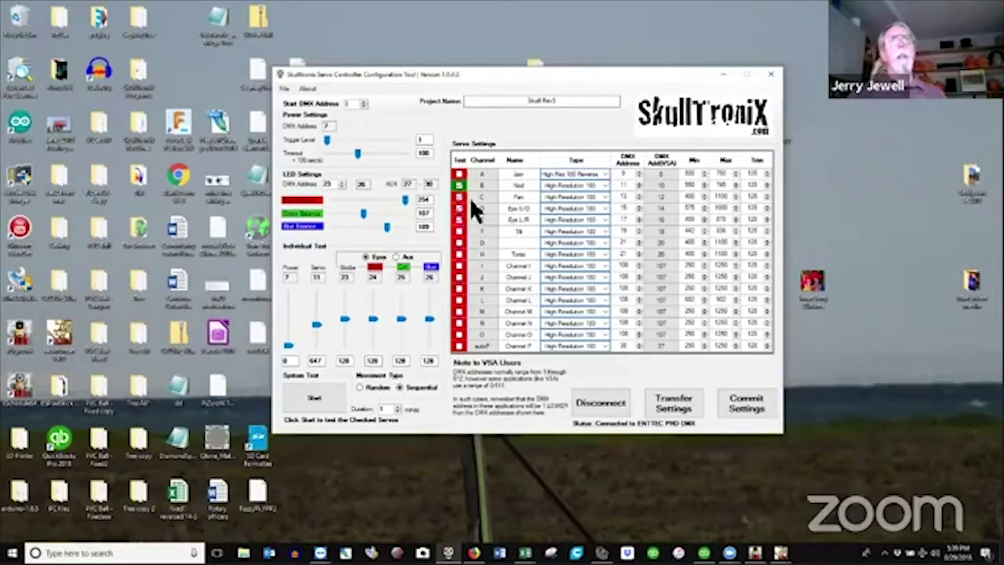
Enable Pan, Eye U/D, Eye L/R, Tilt and Jaw for testing alongside Nod, and set the system test's movement type to Random
{"action": "left_click", "coordinate": [459, 196]}
{"action": "left_click", "coordinate": [458, 208]}
{"action": "left_click", "coordinate": [459, 220]}
{"action": "mouse_move", "coordinate": [315, 318]}
{"action": "left_mouse_down"}
{"action": "mouse_move", "coordinate": [320, 286]}
{"action": "mouse_move", "coordinate": [320, 307]}
{"action": "left_mouse_up"}
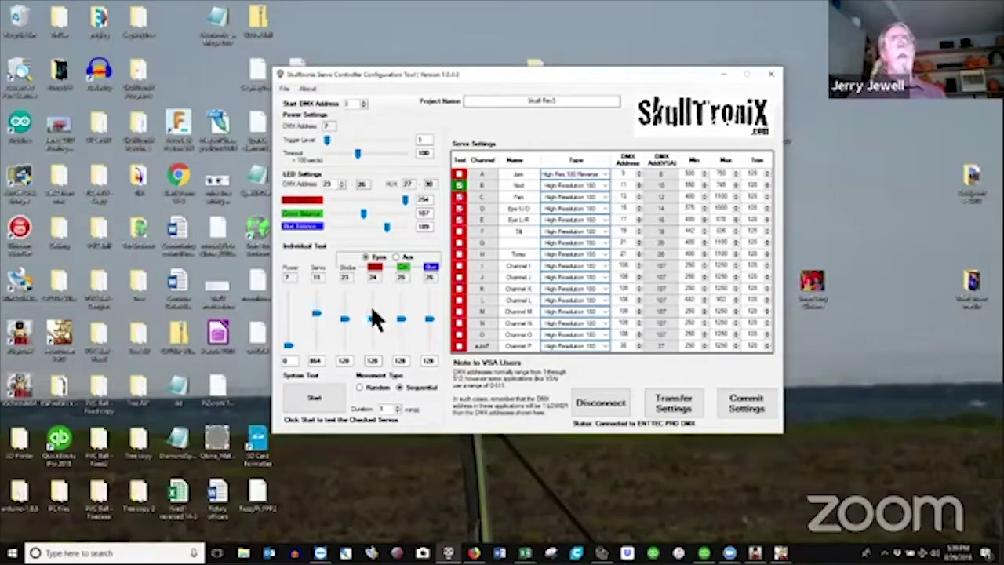
{"action": "left_click", "coordinate": [459, 175]}
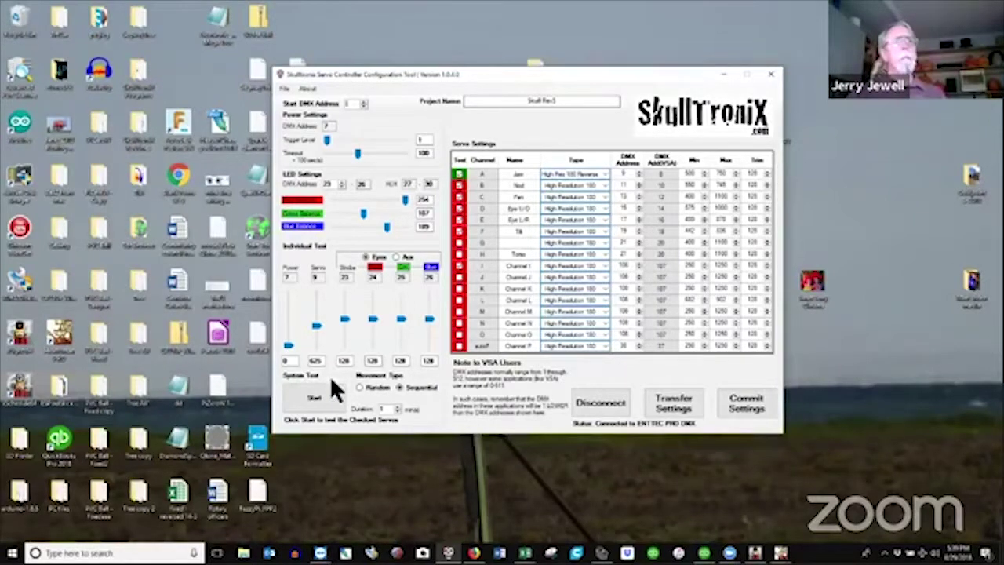
{"action": "left_click", "coordinate": [417, 387]}
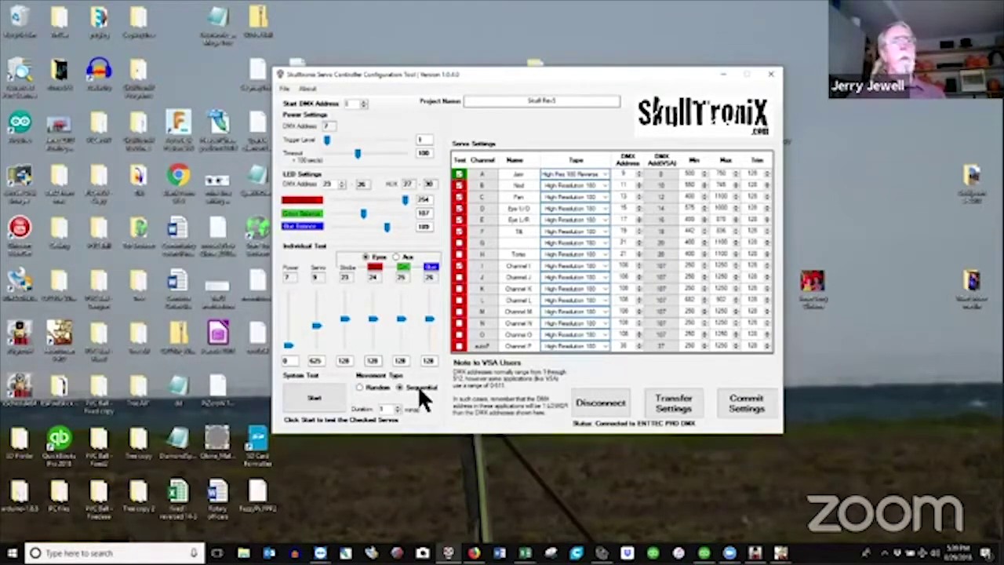
{"action": "left_click", "coordinate": [359, 387]}
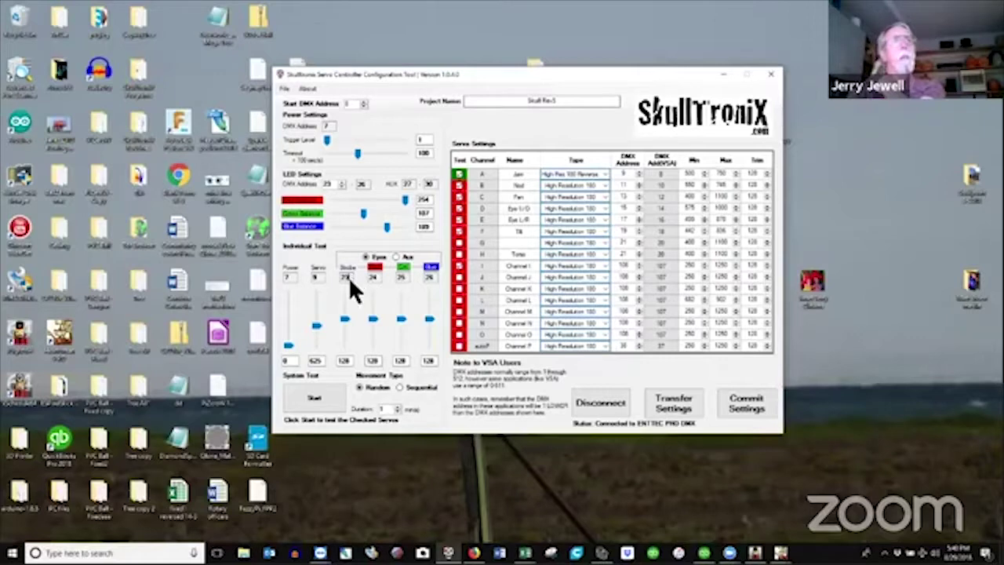
Test the eye LEDs, setting strobe to 255, red to about 202, green to about 73 and blue to about 187
{"action": "left_click_drag", "start_coordinate": [345, 318], "coordinate": [344, 279]}
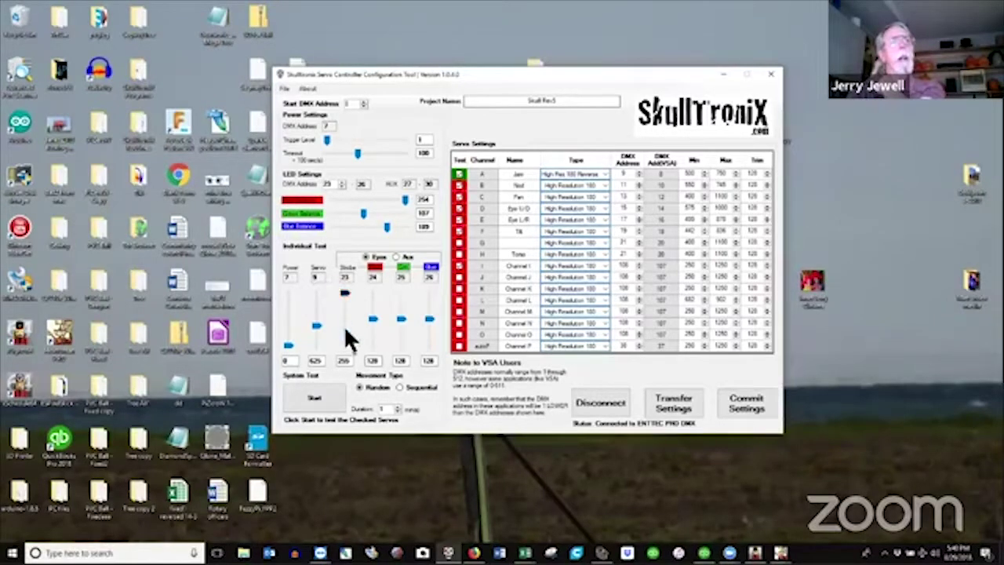
{"action": "left_click_drag", "start_coordinate": [347, 326], "coordinate": [350, 284]}
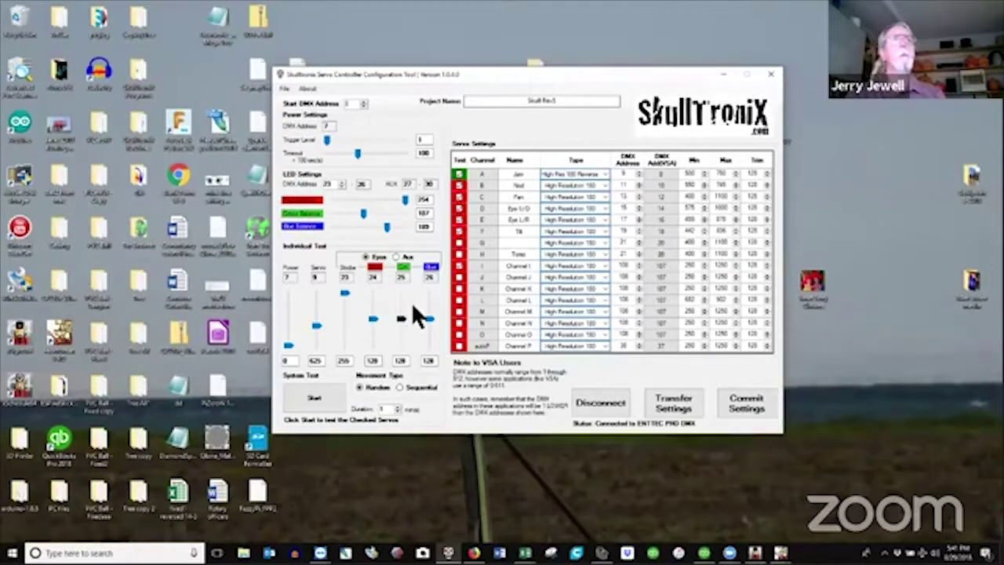
{"action": "scroll", "coordinate": [373, 318], "scroll_direction": "up", "scroll_amount": 5}
{"action": "scroll", "coordinate": [375, 326], "scroll_direction": "down", "scroll_amount": 8}
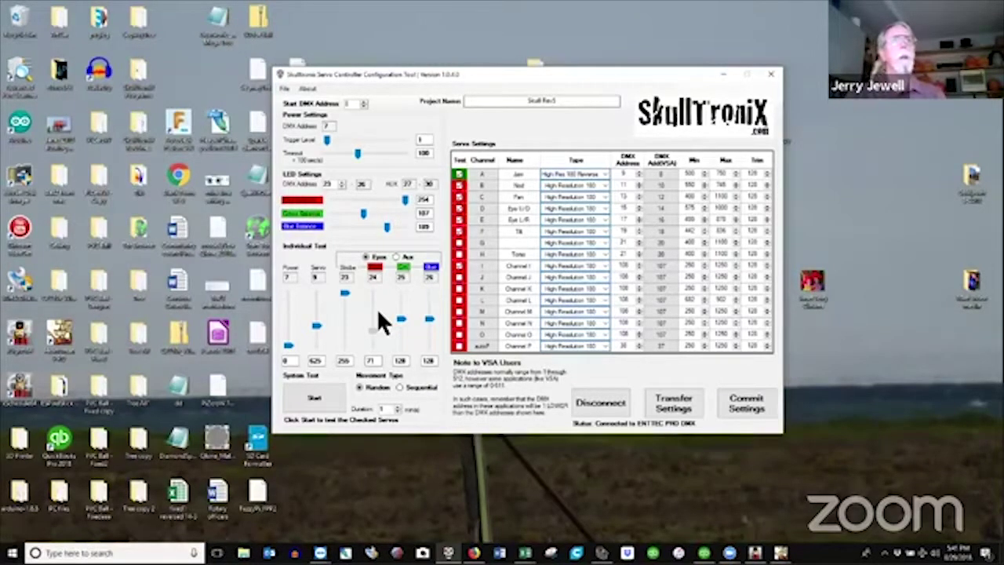
{"action": "scroll", "coordinate": [377, 318], "scroll_direction": "up", "scroll_amount": 10}
{"action": "scroll", "coordinate": [400, 330], "scroll_direction": "up", "scroll_amount": 2}
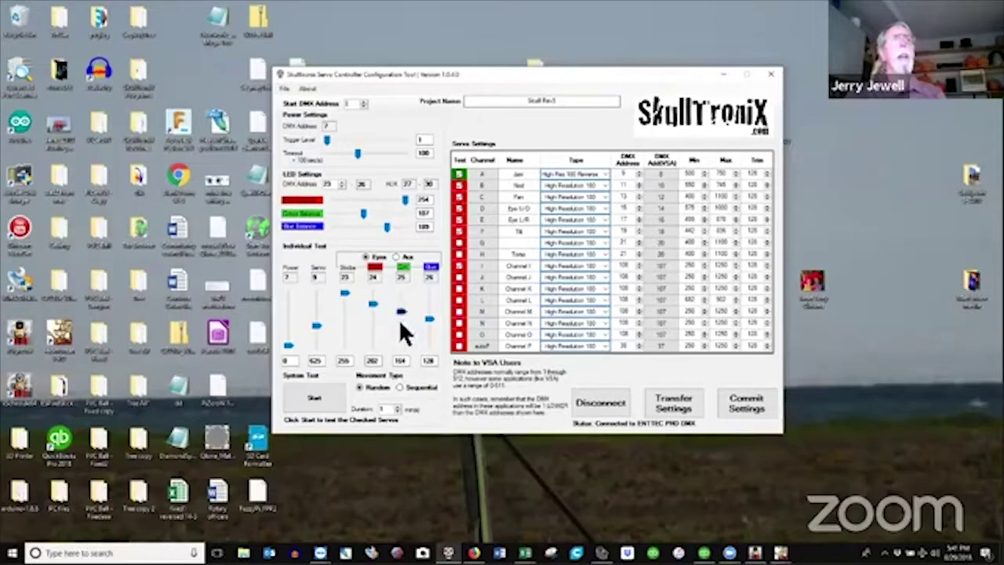
{"action": "scroll", "coordinate": [426, 329], "scroll_direction": "up", "scroll_amount": 5}
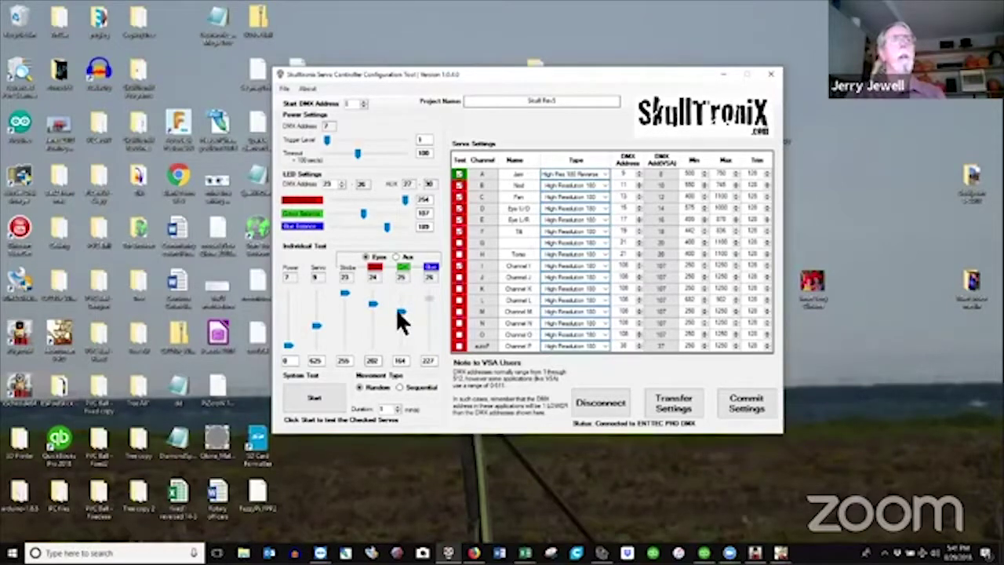
{"action": "scroll", "coordinate": [429, 307], "scroll_direction": "down", "scroll_amount": 3}
{"action": "scroll", "coordinate": [373, 309], "scroll_direction": "down", "scroll_amount": 5}
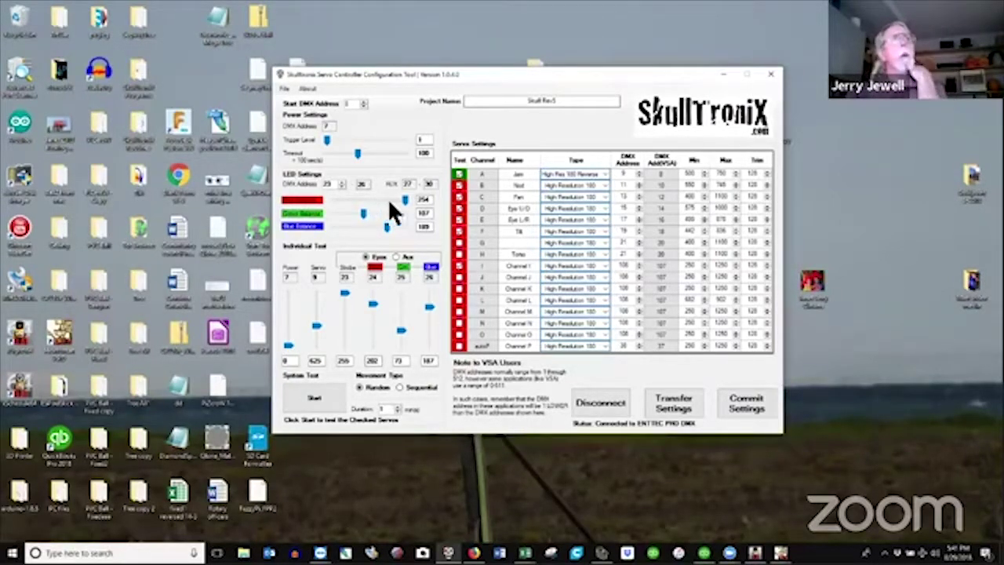
Switch the LED test to Aux with red, green and blue at 255, and set the LED red balance to 255
{"action": "left_click", "coordinate": [397, 257]}
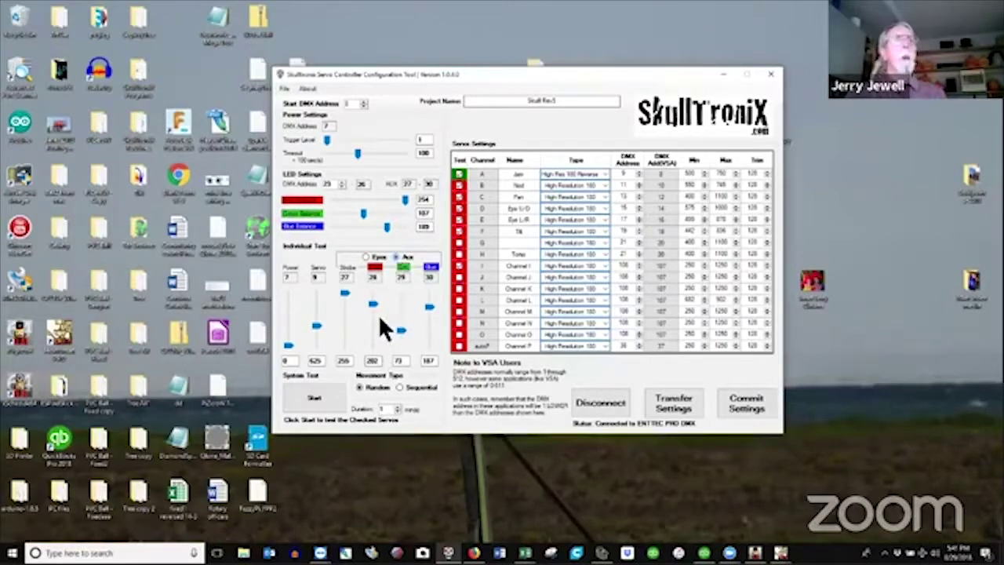
{"action": "left_click", "coordinate": [377, 291]}
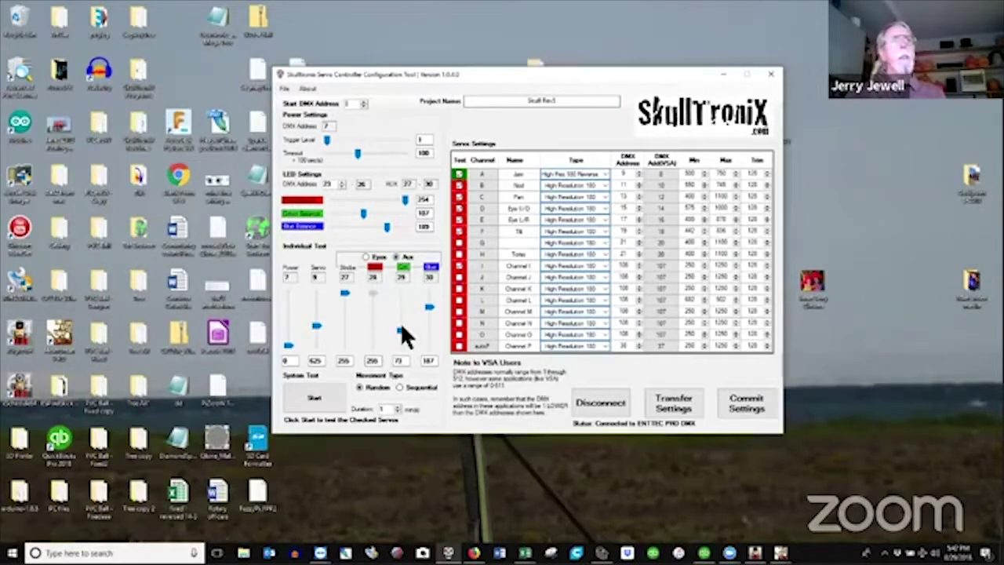
{"action": "left_click_drag", "start_coordinate": [400, 329], "coordinate": [401, 277]}
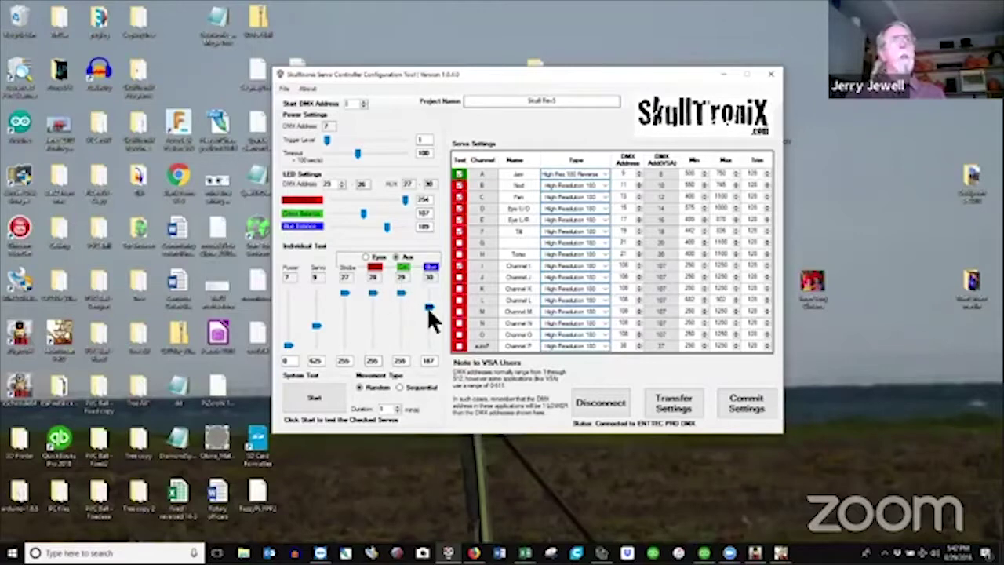
{"action": "left_click", "coordinate": [429, 308]}
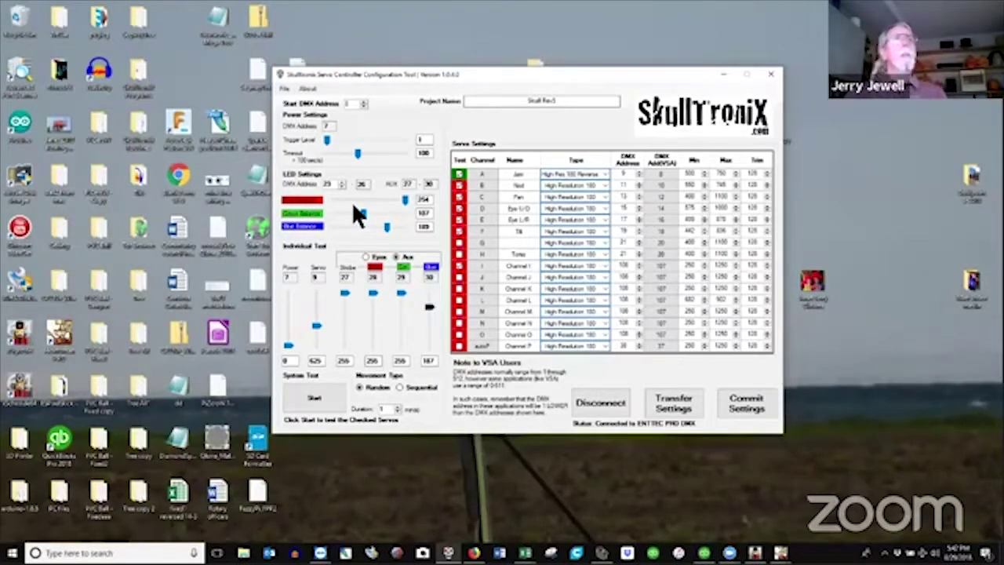
{"action": "left_click", "coordinate": [408, 199]}
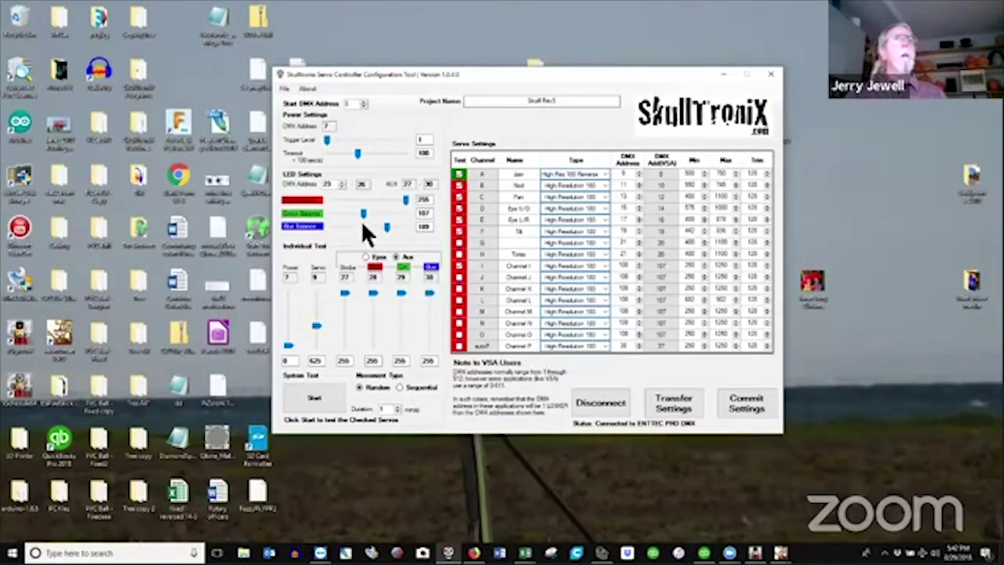
Vary the Aux LED test levels, ending with red at about 159, green at about 157 and blue at about 162
{"action": "left_click_drag", "start_coordinate": [373, 295], "coordinate": [406, 338]}
{"action": "left_click_drag", "start_coordinate": [426, 296], "coordinate": [428, 323]}
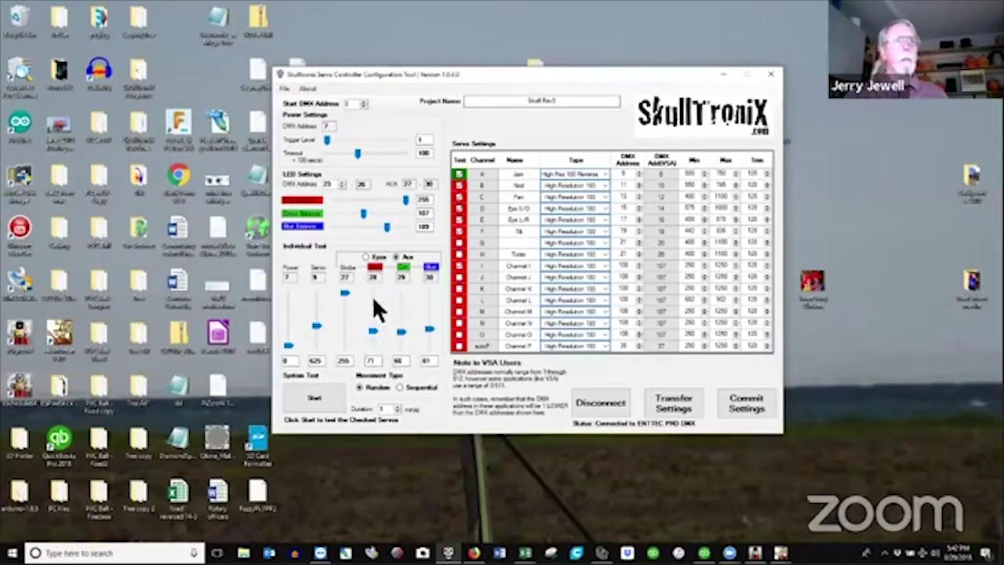
{"action": "left_click_drag", "start_coordinate": [430, 328], "coordinate": [372, 312]}
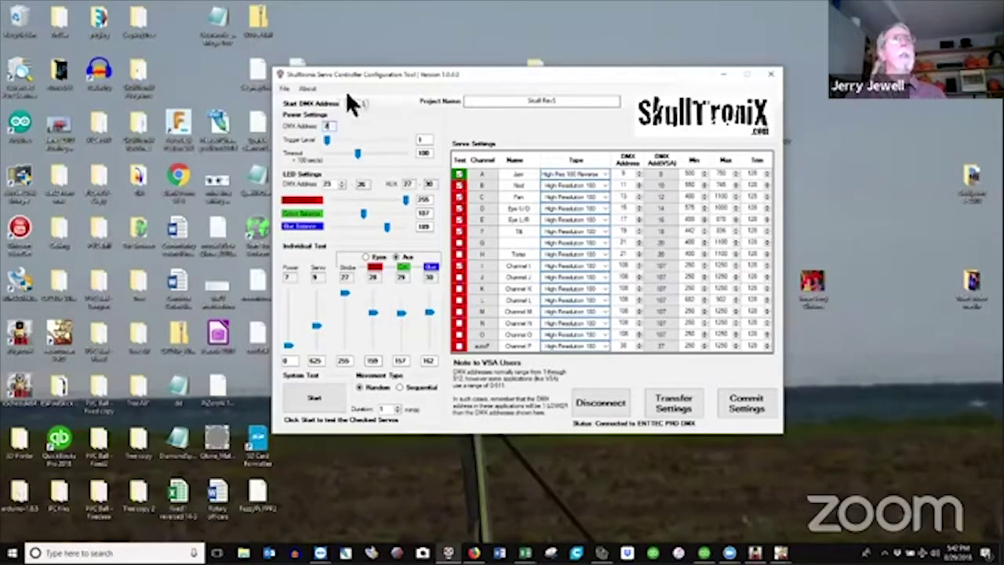
Enter 7 as the power DMX address, and test the power channel at 255 and back at 0
{"action": "type", "text": "7"}
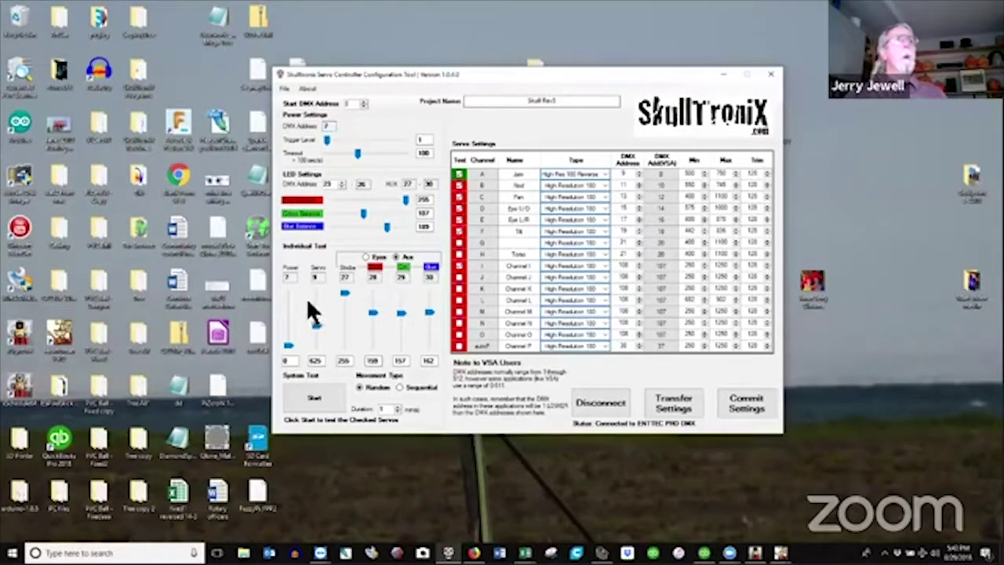
{"action": "left_click", "coordinate": [288, 342]}
{"action": "left_click_drag", "start_coordinate": [293, 296], "coordinate": [293, 281]}
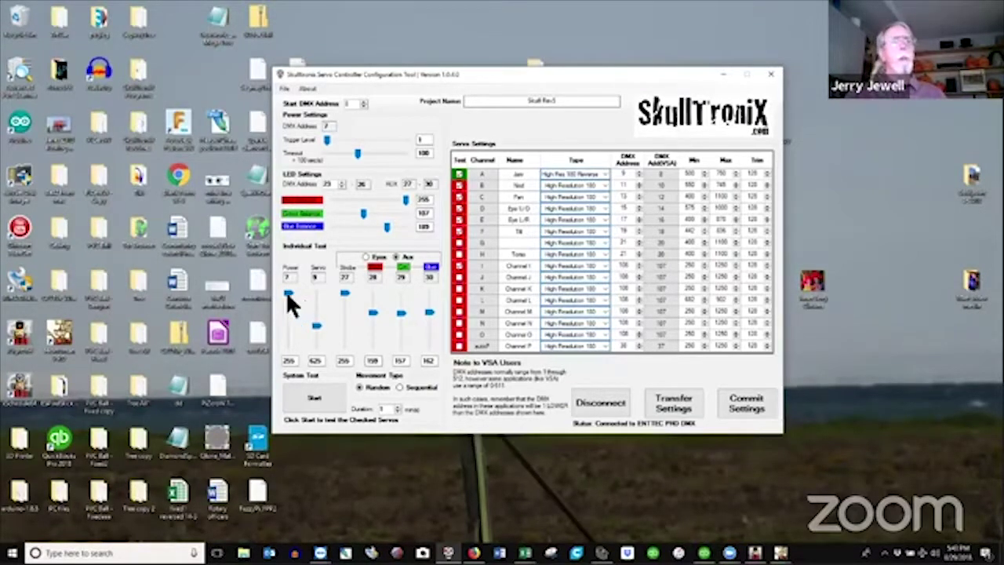
{"action": "left_click_drag", "start_coordinate": [288, 295], "coordinate": [295, 355]}
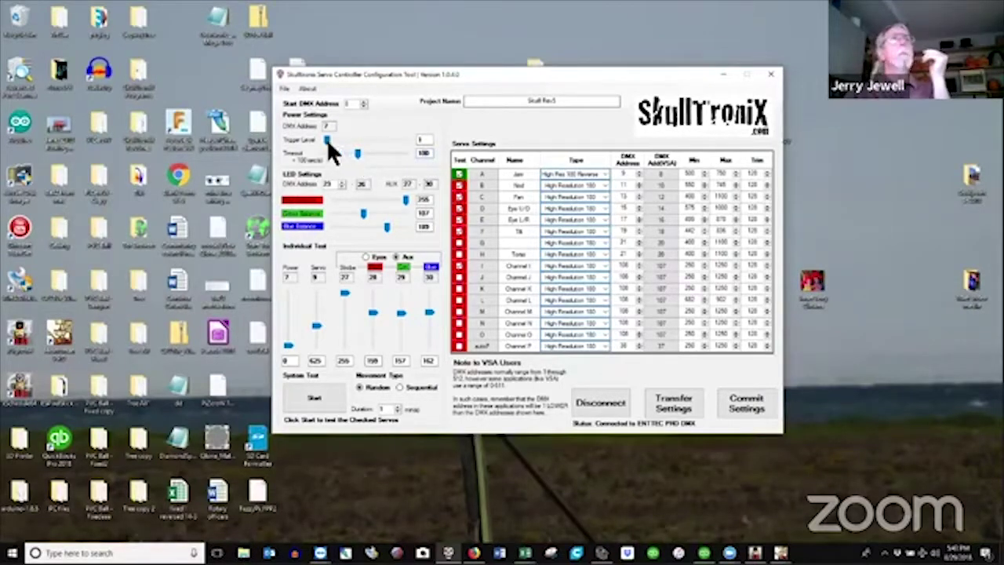
Set the power trigger level to 0 and disconnect the configuration tool from the ENTTEC PRO DMX interface
{"action": "mouse_move", "coordinate": [326, 138]}
{"action": "left_mouse_down"}
{"action": "mouse_move", "coordinate": [401, 138]}
{"action": "mouse_move", "coordinate": [315, 140]}
{"action": "left_mouse_up"}
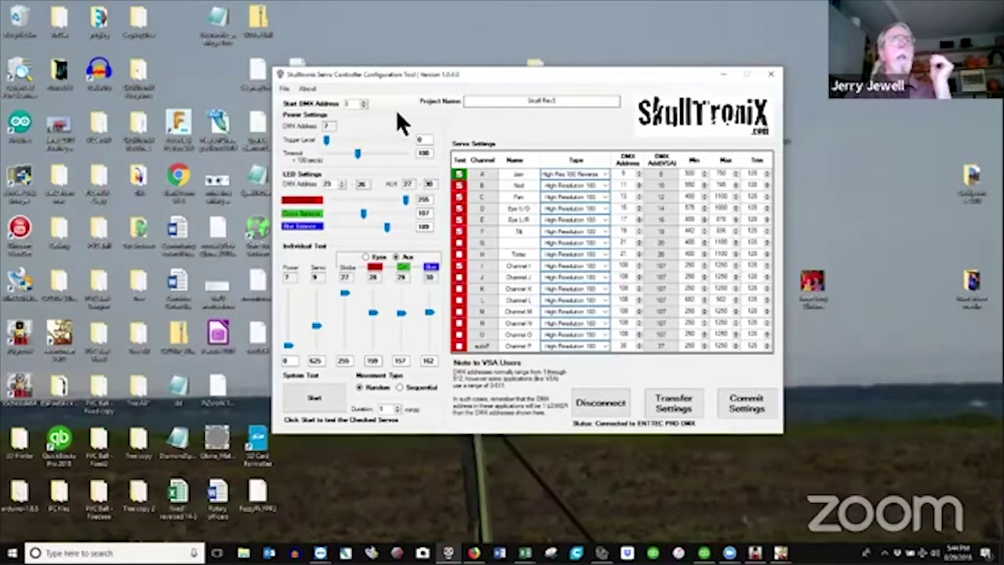
{"action": "left_click", "coordinate": [611, 403]}
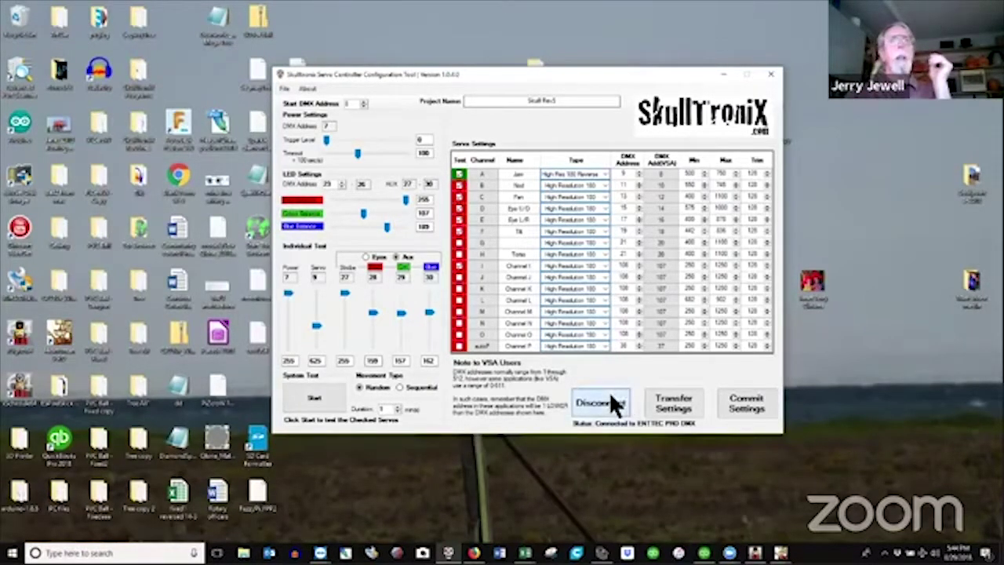
{"action": "left_click", "coordinate": [611, 402]}
{"action": "left_click", "coordinate": [610, 402]}
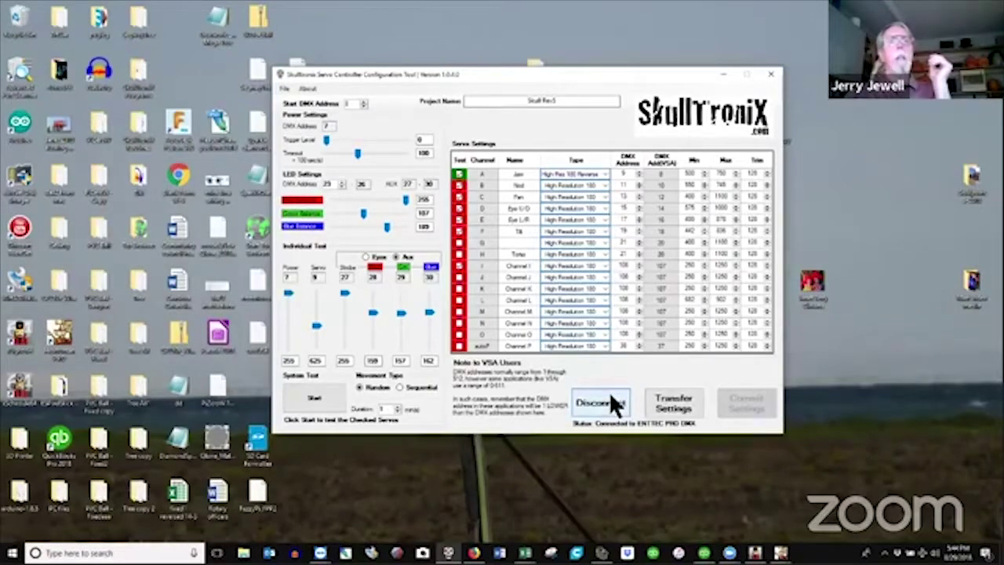
{"action": "left_click", "coordinate": [615, 404]}
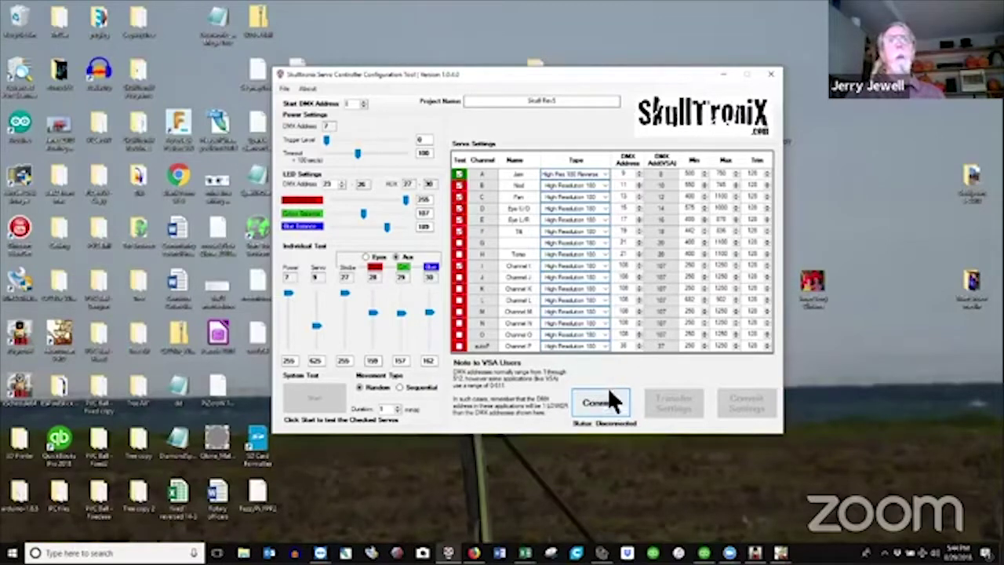
Minimise the configuration tool and Helmsman PRO windows, and continue past the trial notice without registering
{"action": "left_click", "coordinate": [721, 74]}
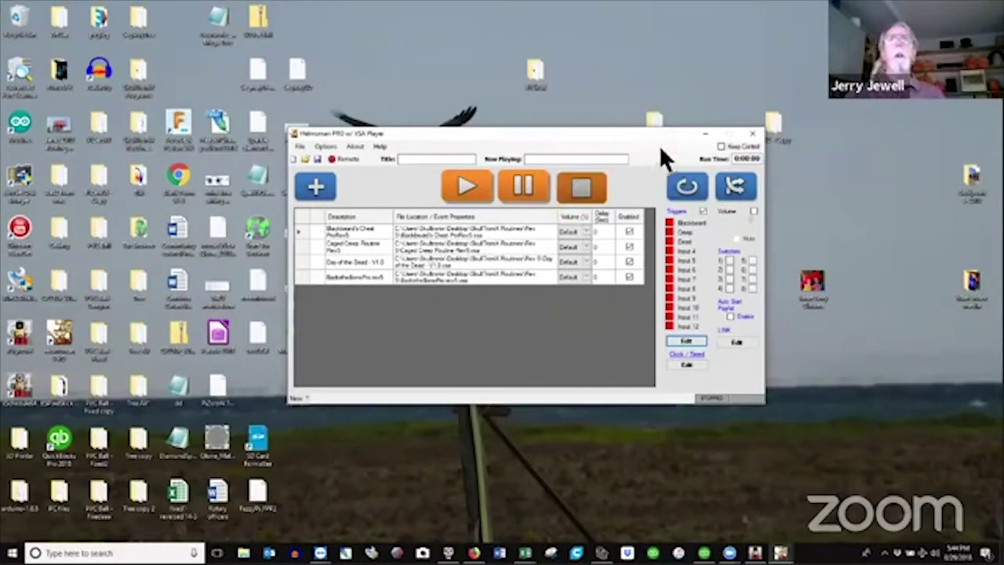
{"action": "left_click", "coordinate": [703, 135]}
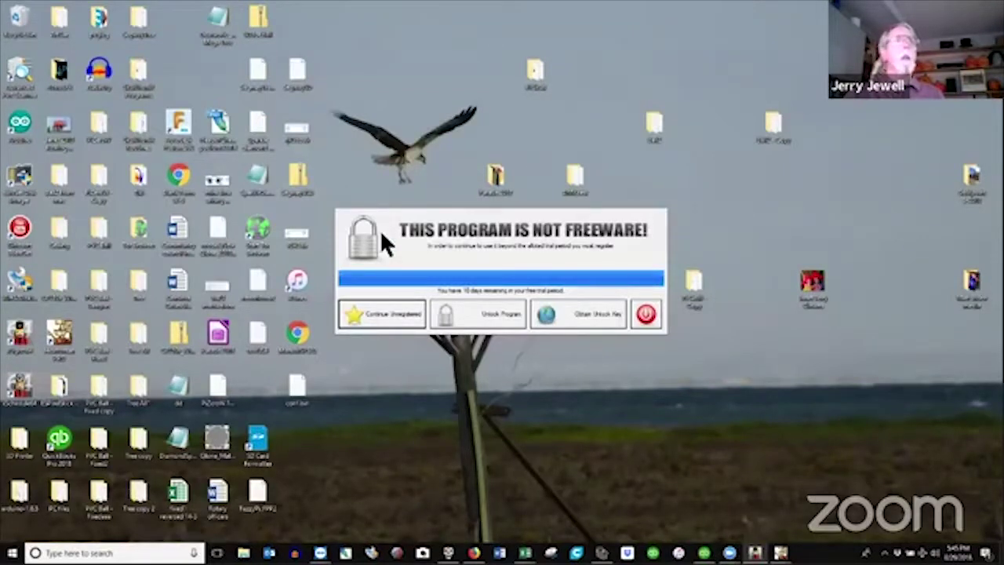
{"action": "key", "text": "Return"}
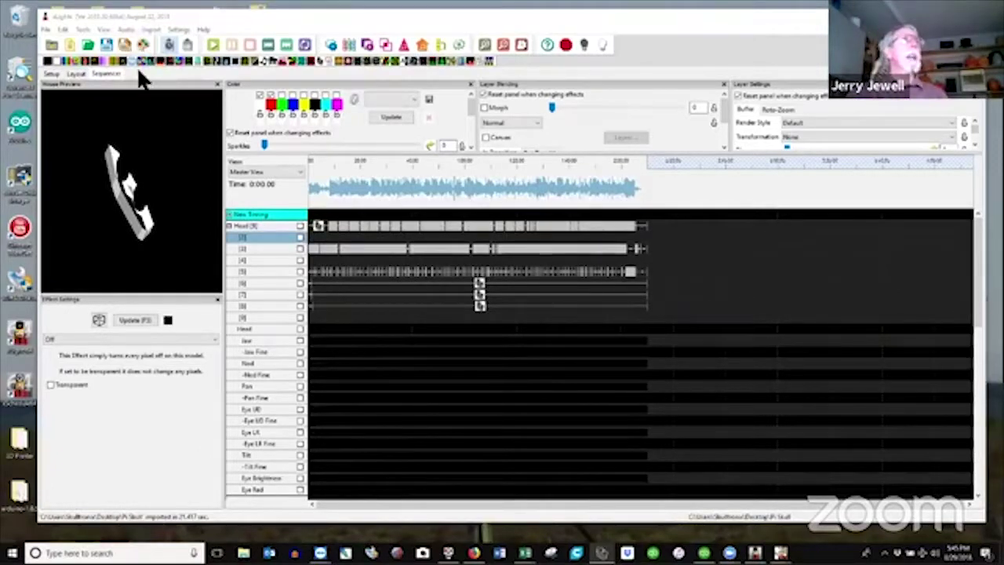
Switch to VSA and examine the Jaw and Power tracks' types and addresses in the device settings
{"action": "key", "text": "alt+Tab"}
{"action": "key", "text": "alt+t"}
{"action": "left_click", "coordinate": [146, 118]}
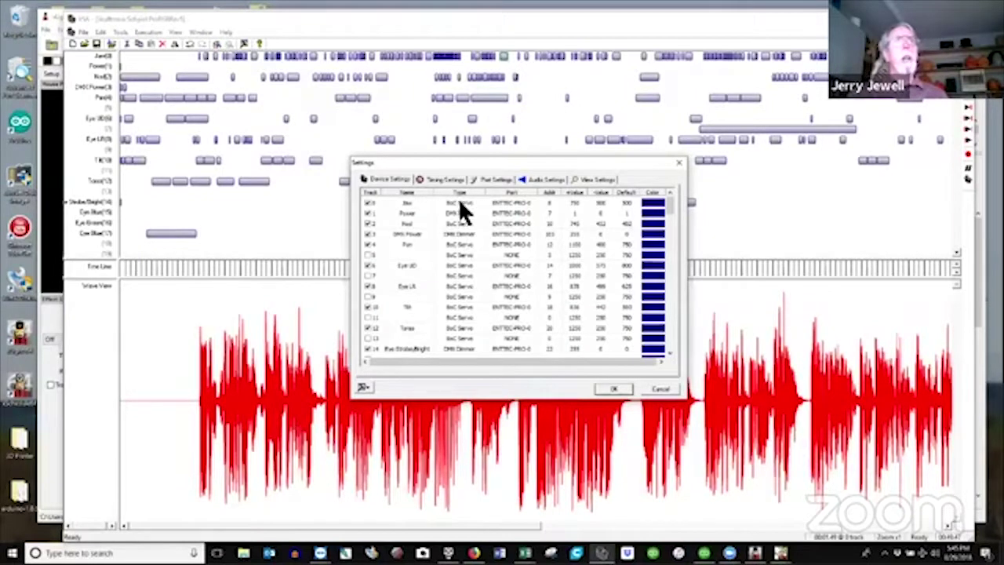
{"action": "left_click", "coordinate": [468, 212]}
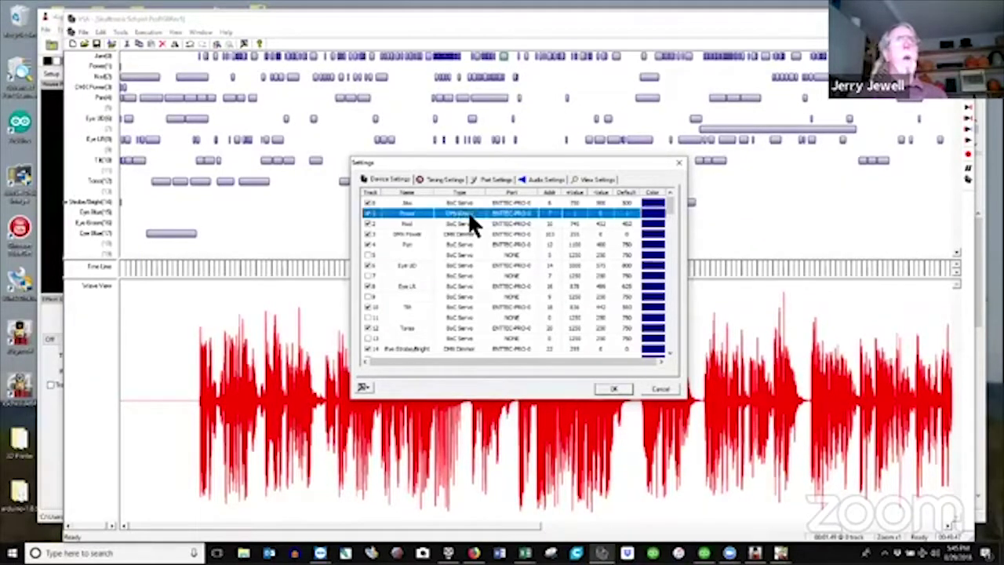
{"action": "left_click", "coordinate": [467, 200]}
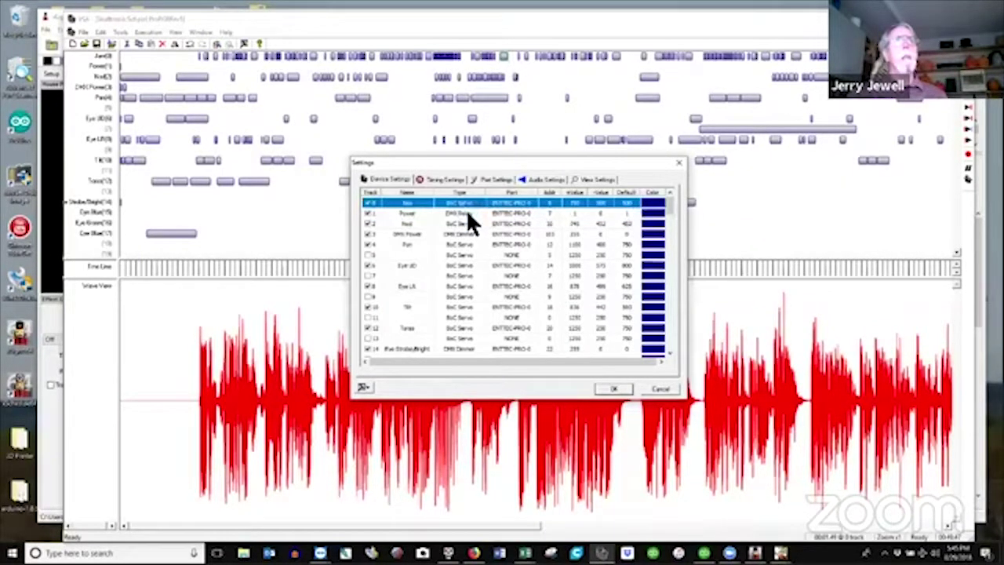
{"action": "left_click", "coordinate": [466, 209]}
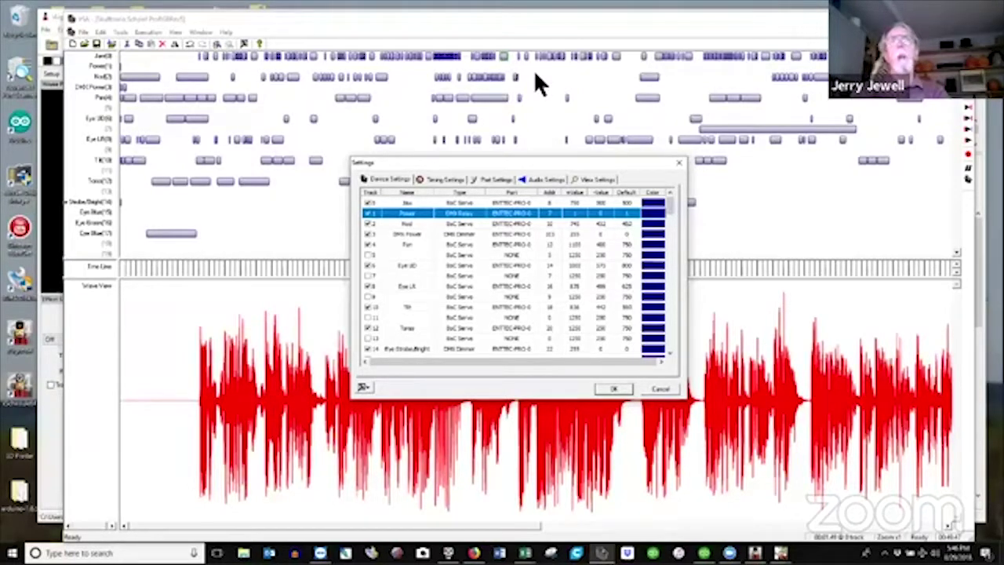
Switch to the Skulltronix Servo Controller Configuration Tool and connect it to the controller
{"action": "key", "text": "alt+Tab"}
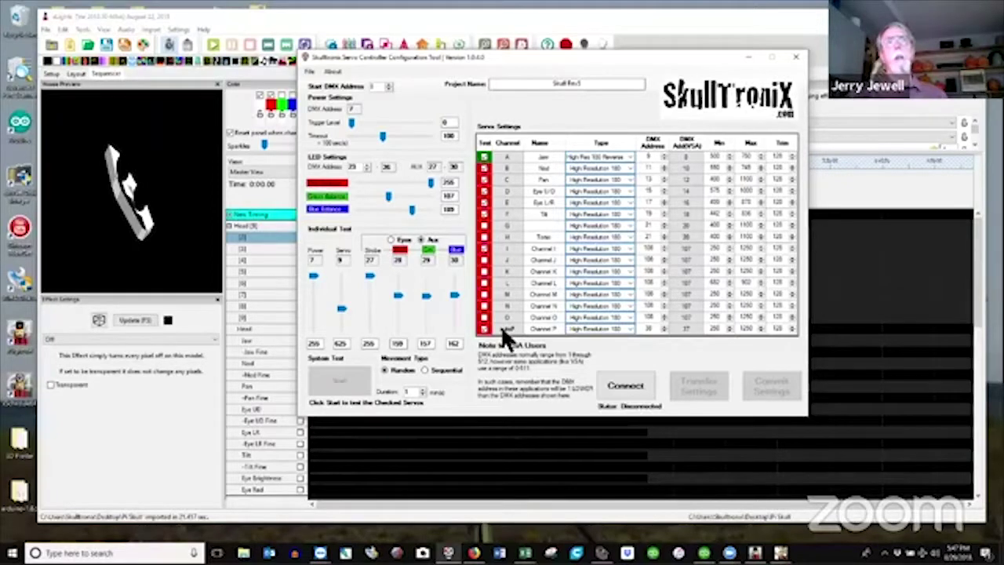
{"action": "left_click", "coordinate": [632, 384]}
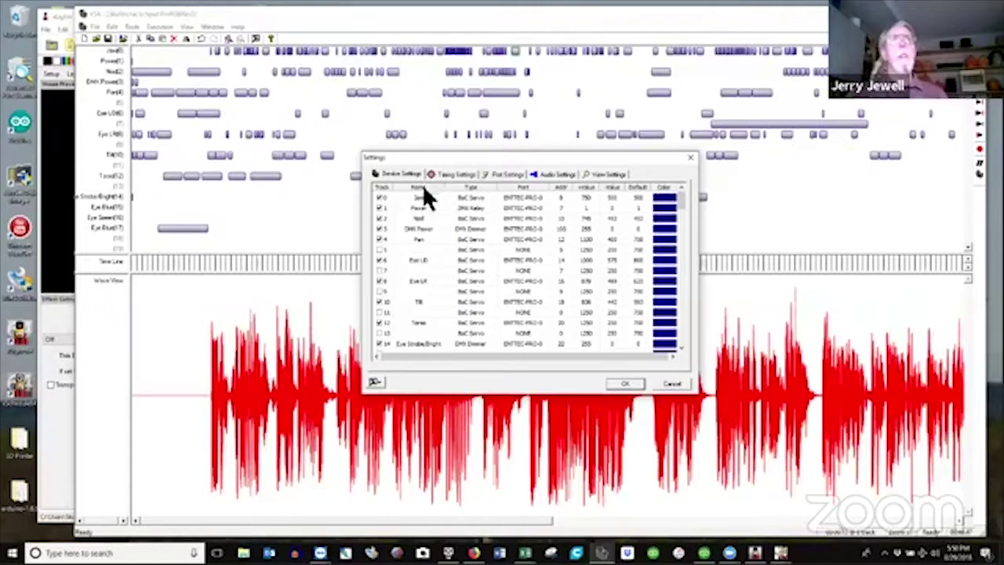
Look through the device types available for the Jaw track in VSA's settings, and close the settings without saving changes
{"action": "left_click", "coordinate": [476, 197]}
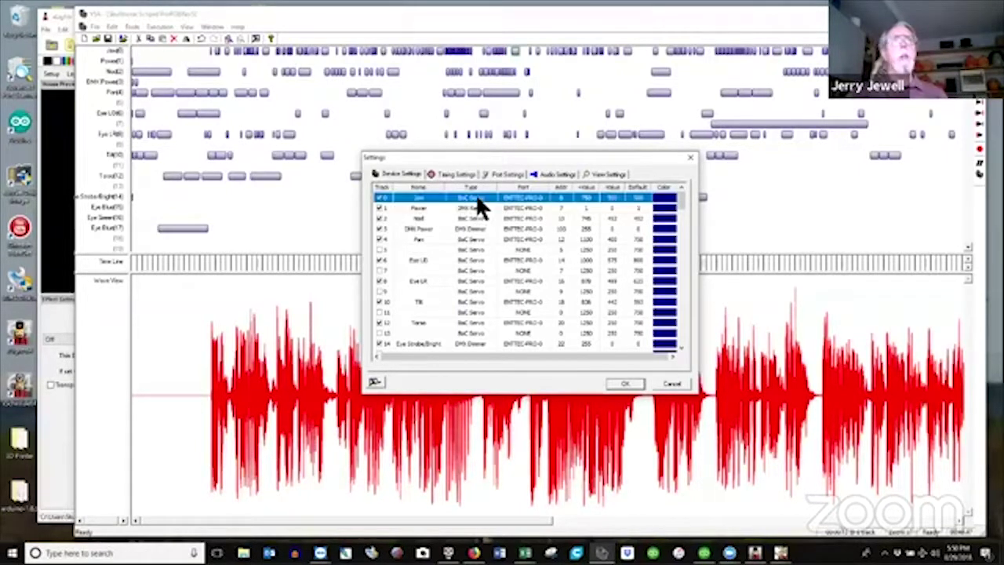
{"action": "left_click", "coordinate": [479, 200]}
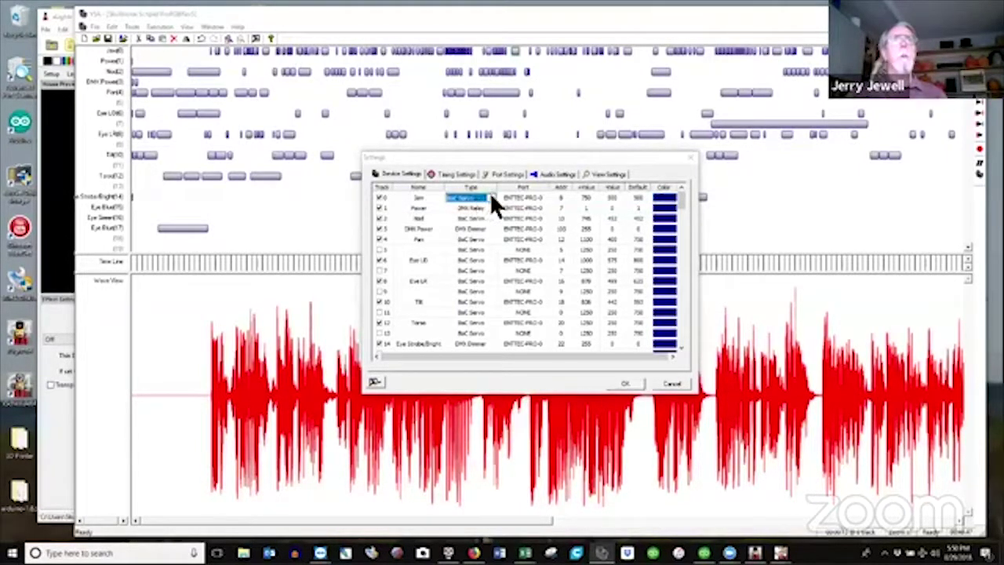
{"action": "left_click", "coordinate": [490, 197]}
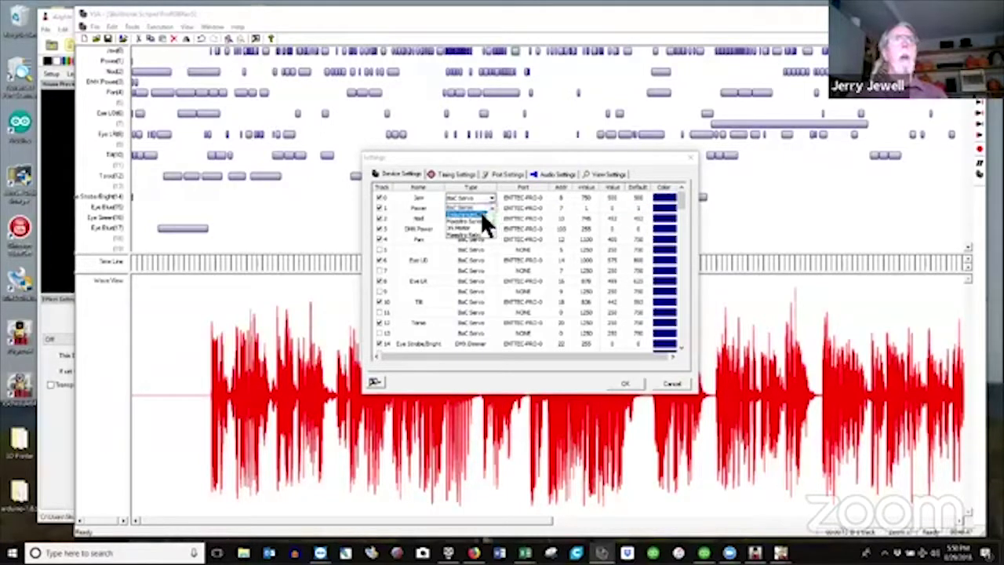
{"action": "scroll", "coordinate": [489, 206], "scroll_direction": "down", "scroll_amount": 2}
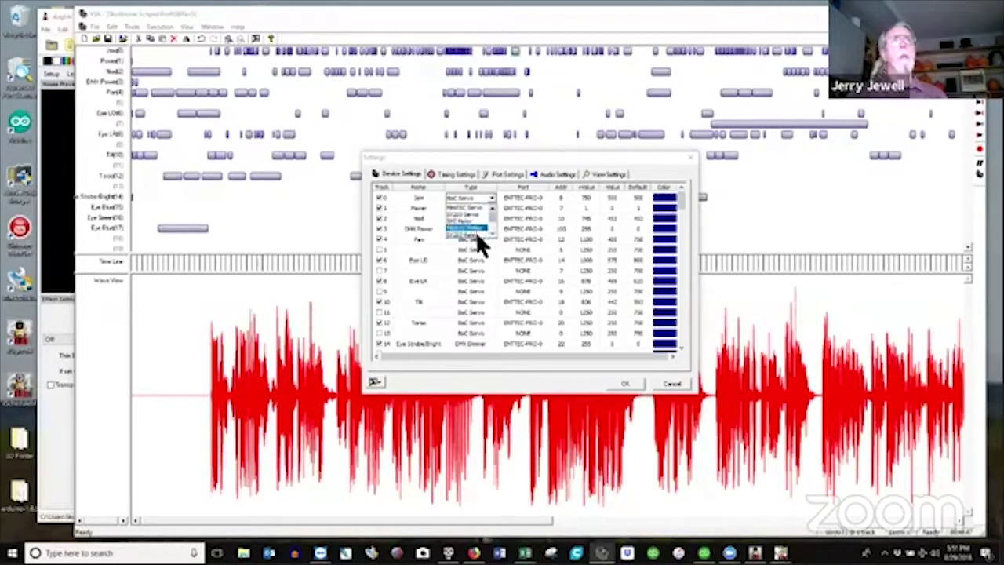
{"action": "scroll", "coordinate": [490, 220], "scroll_direction": "up", "scroll_amount": 3}
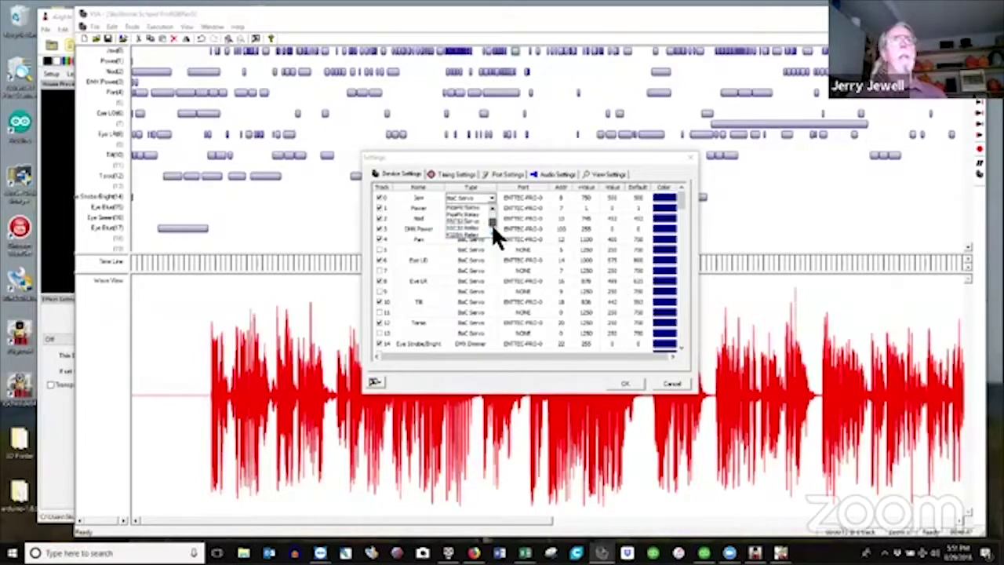
{"action": "scroll", "coordinate": [493, 225], "scroll_direction": "down", "scroll_amount": 2}
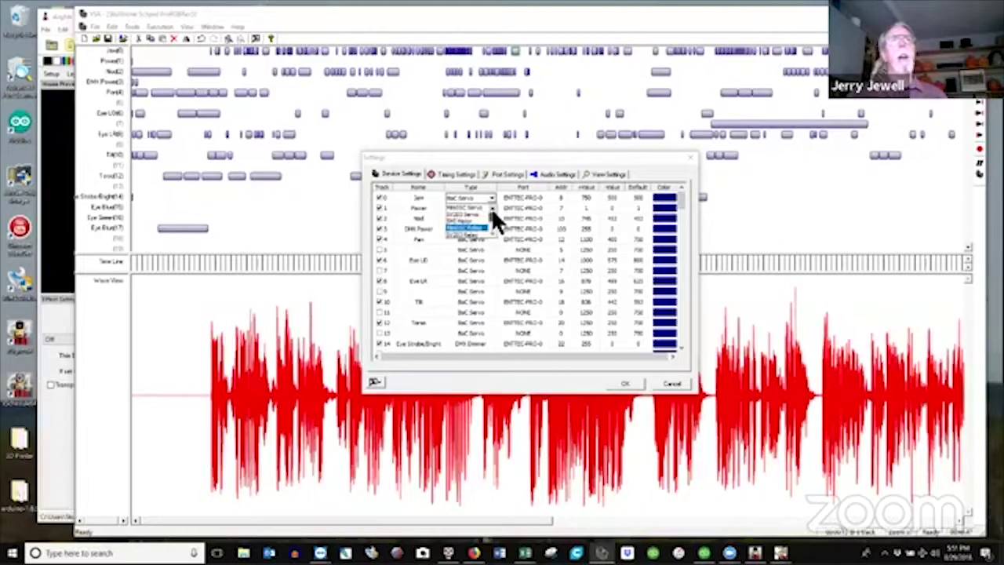
{"action": "scroll", "coordinate": [491, 207], "scroll_direction": "up", "scroll_amount": 2}
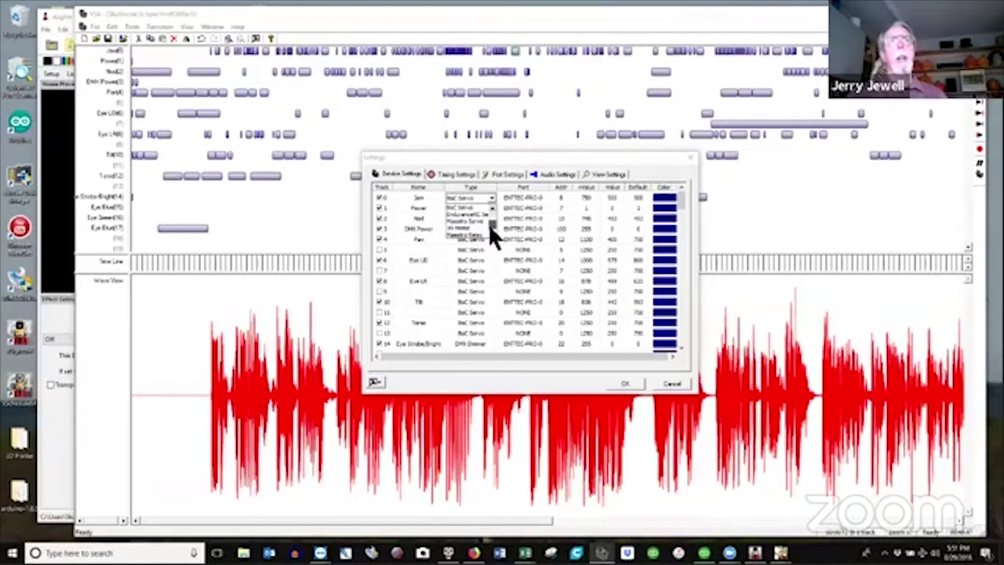
{"action": "scroll", "coordinate": [488, 223], "scroll_direction": "down", "scroll_amount": 2}
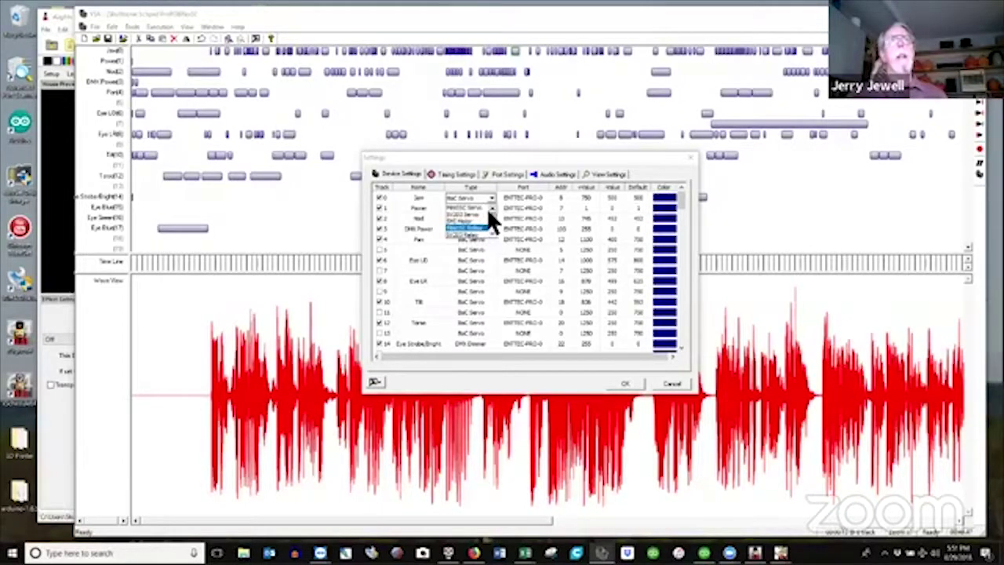
{"action": "left_click", "coordinate": [676, 387]}
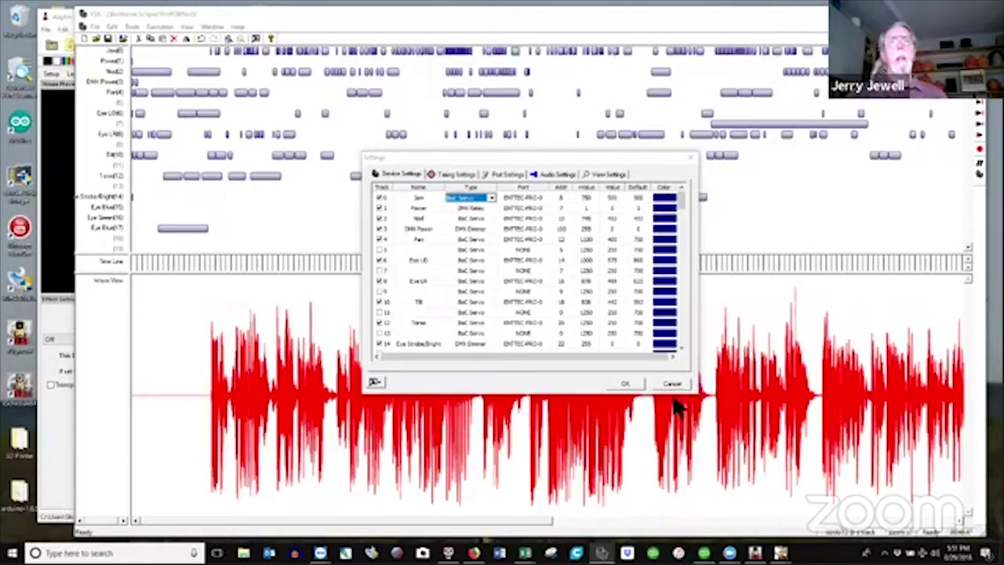
{"action": "left_click", "coordinate": [673, 384]}
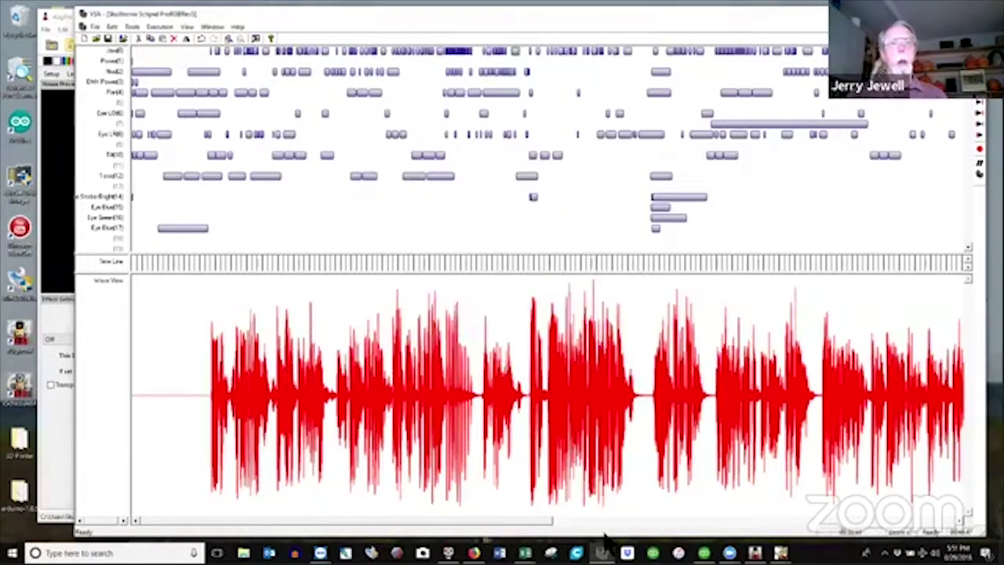